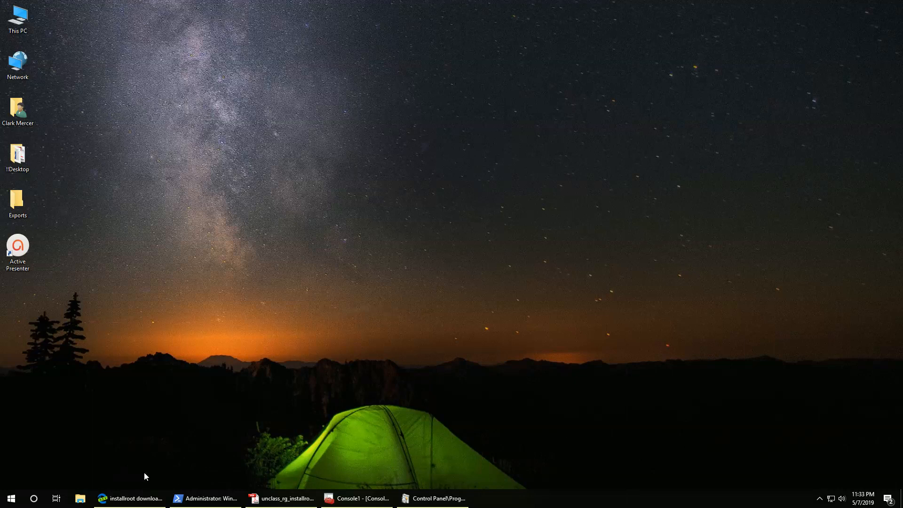
# - Switch to Microsoft Edge and review the Google search results for installroot download
pyautogui.moveTo(136, 501)
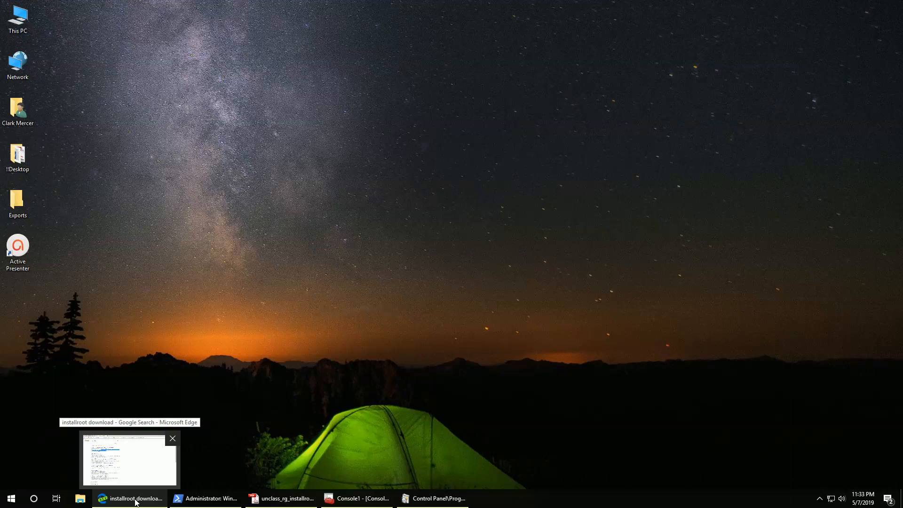
pyautogui.click(136, 500)
pyautogui.moveTo(80, 202); pyautogui.dragTo(239, 202)
pyautogui.click(252, 185)
pyautogui.click(155, 56)
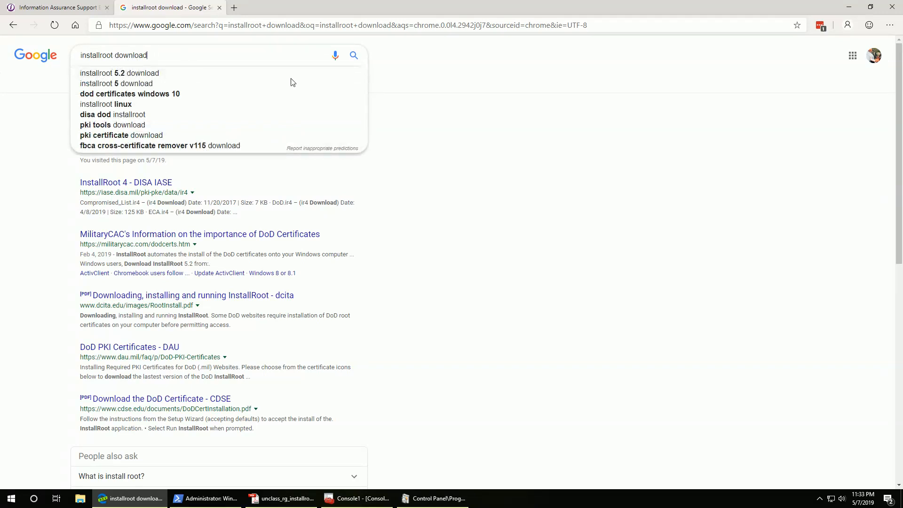
pyautogui.click(451, 132)
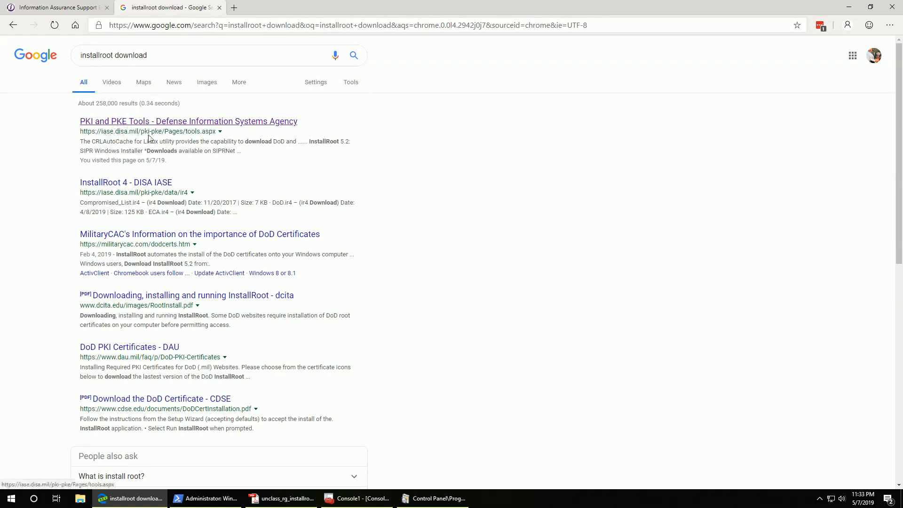
# - Return to the open IASE site and load its home page from the base address iase.disa.mil
pyautogui.click(64, 6)
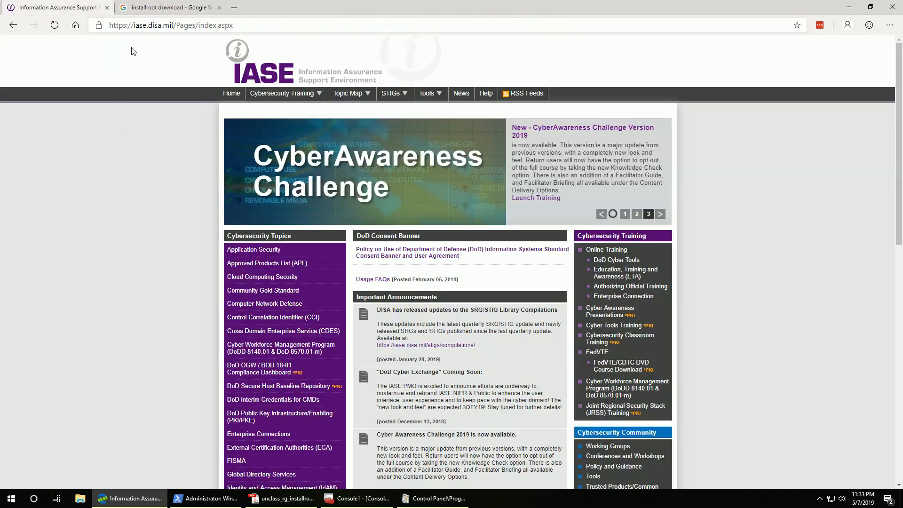
pyautogui.moveTo(176, 25); pyautogui.dragTo(344, 17)
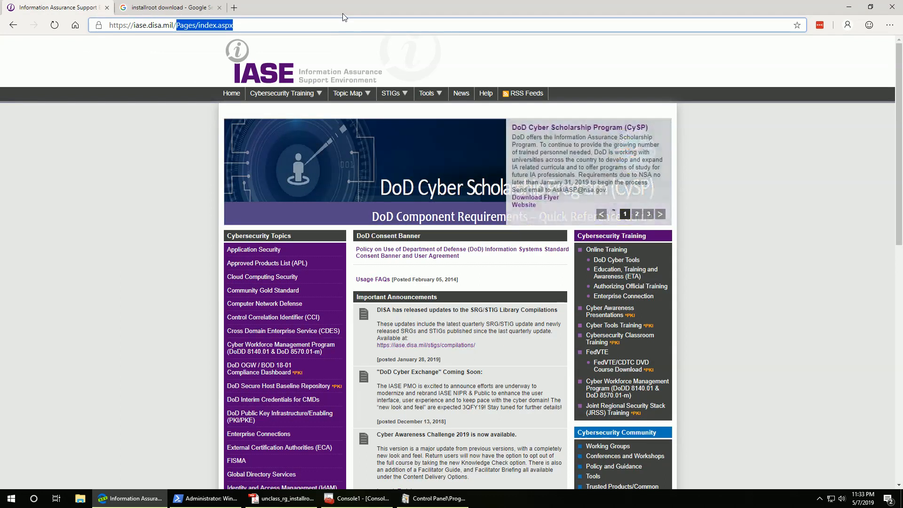
pyautogui.press('BackSpace')
pyautogui.press('Return')
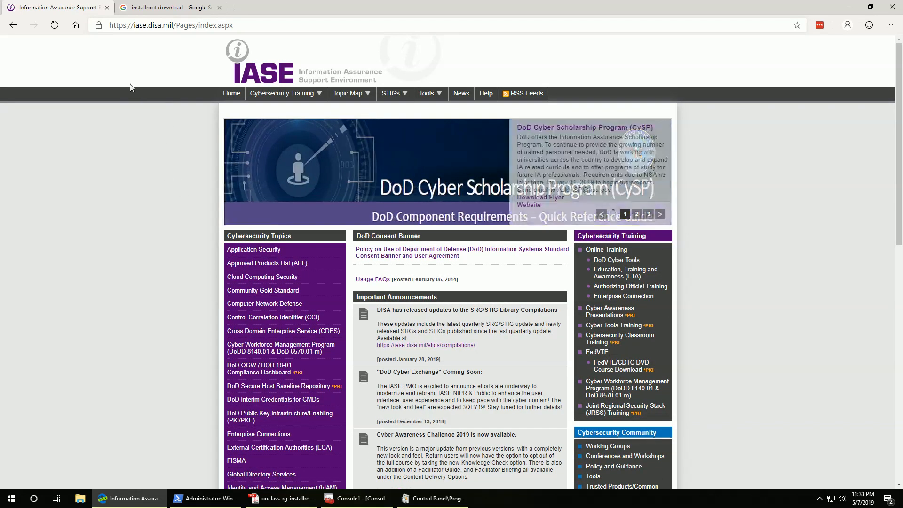
# - Open the DoD Public Key Infrastructure/Enabling (PKI/PKE) topic and go to its Tools page
pyautogui.scroll(-2, 198, 151)
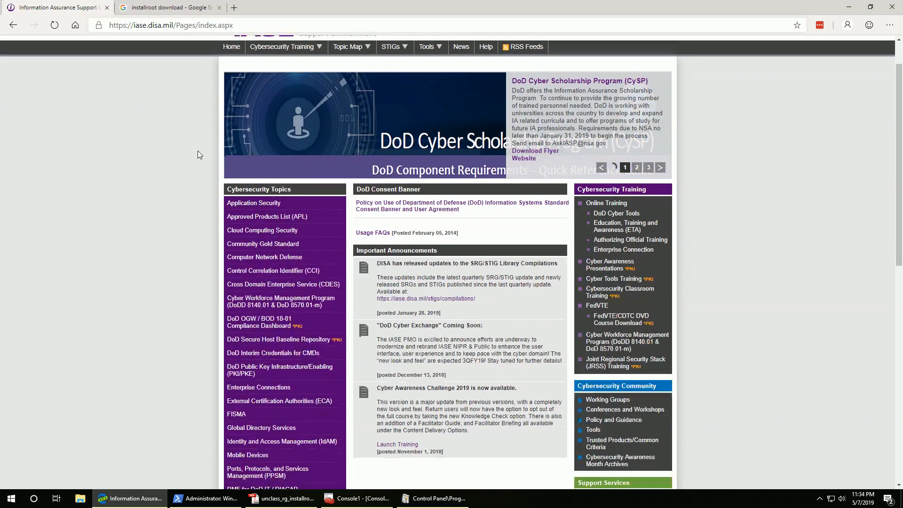
pyautogui.scroll(-2, 239, 149)
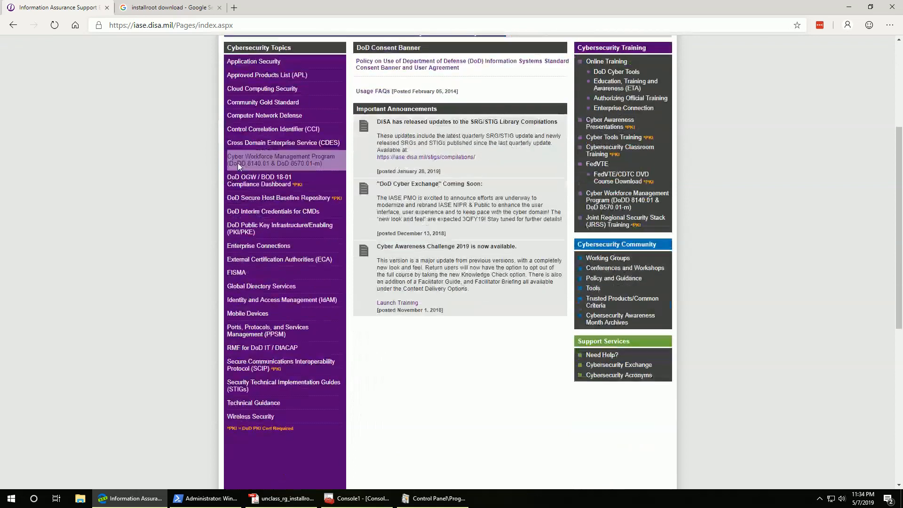
pyautogui.click(278, 228)
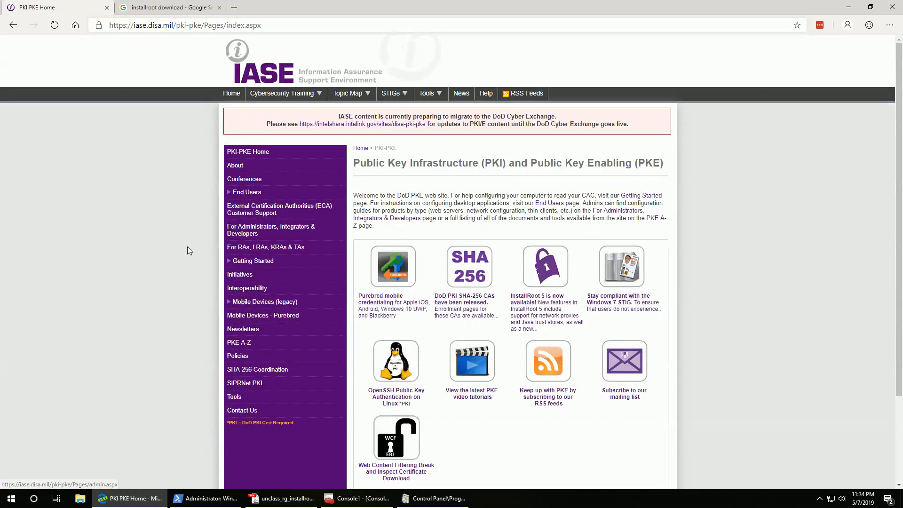
pyautogui.scroll(-1, 187, 247)
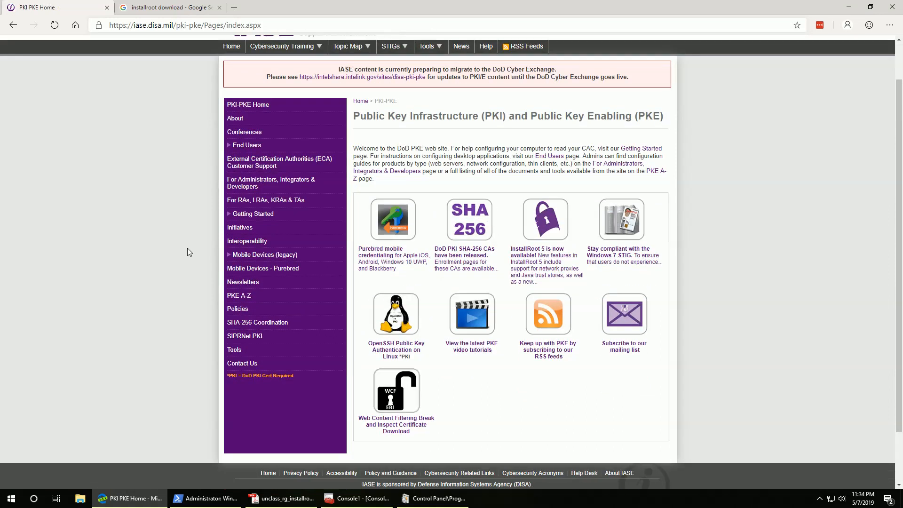
pyautogui.click(235, 349)
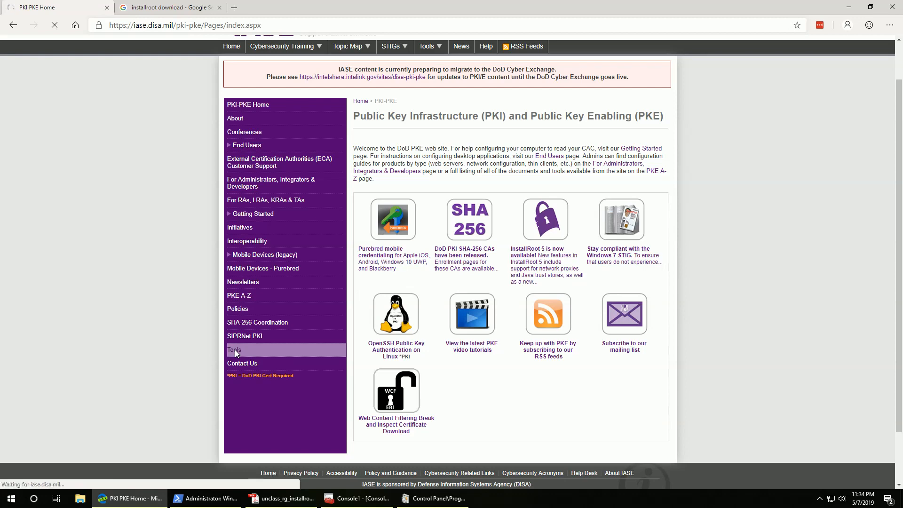
# - Start downloading the 64-bit InstallRoot 5.2 NIPR Windows installer from the Trust Store section, and cancel the save
pyautogui.scroll(-7, 450, 322)
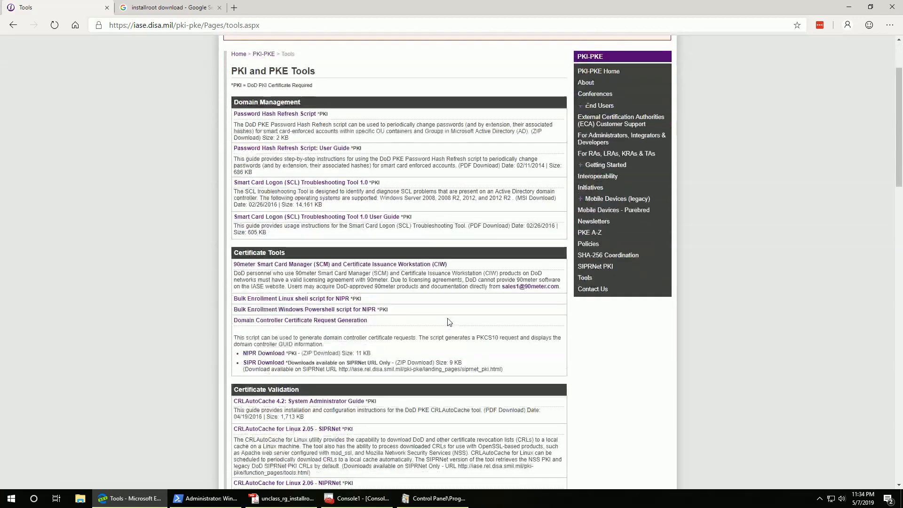
pyautogui.scroll(-3, 447, 320)
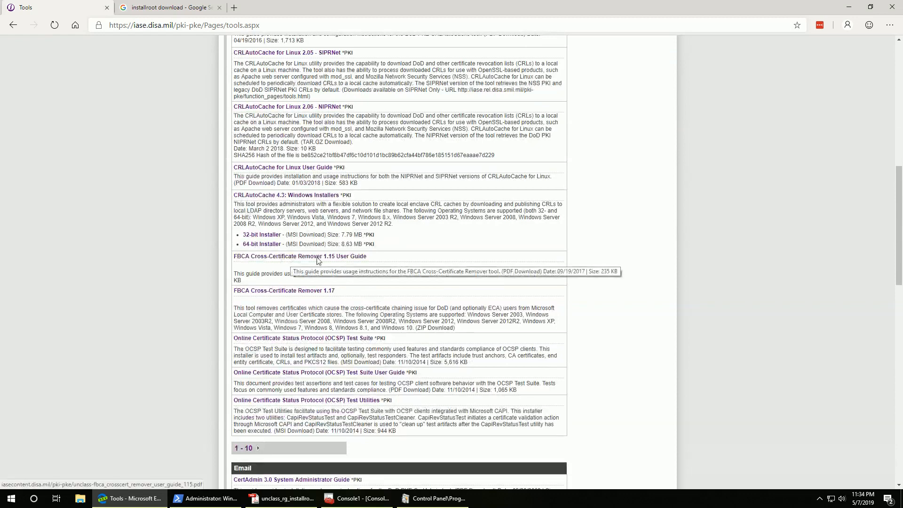
pyautogui.scroll(-1, 316, 257)
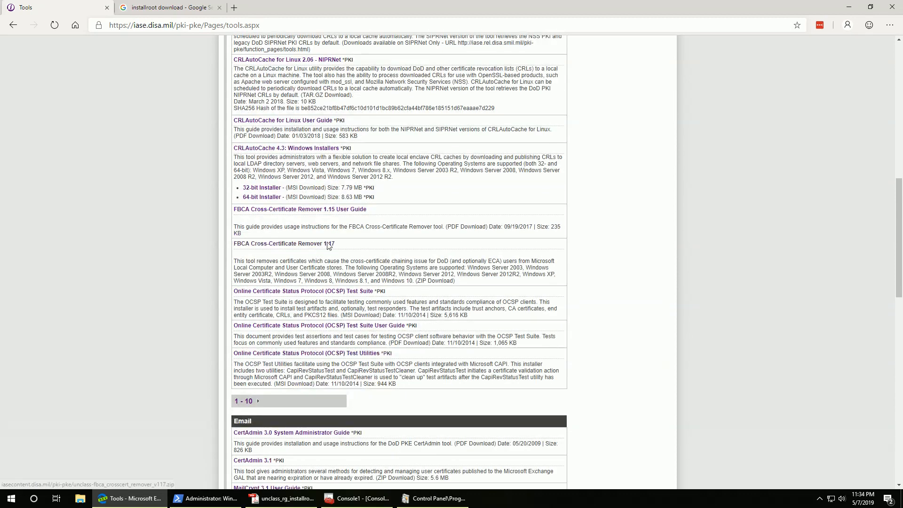
pyautogui.scroll(-6, 350, 272)
pyautogui.scroll(-5, 350, 272)
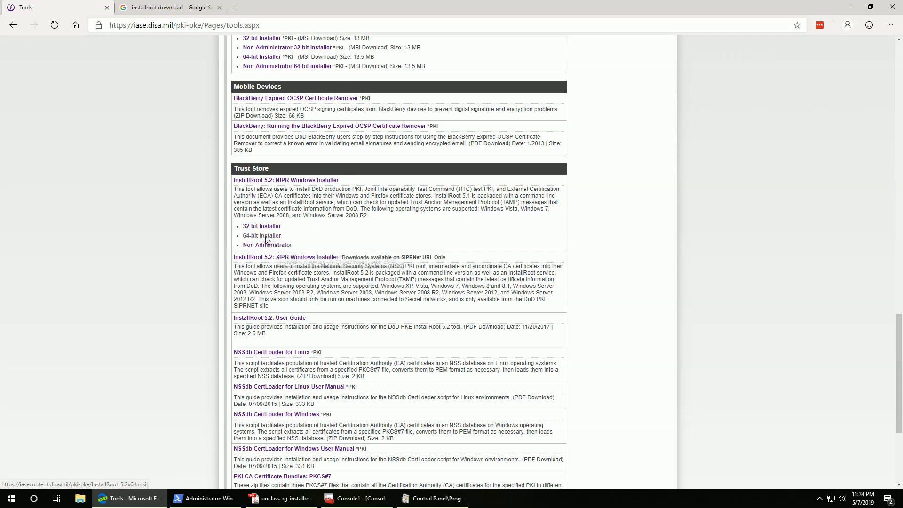
pyautogui.click(264, 237)
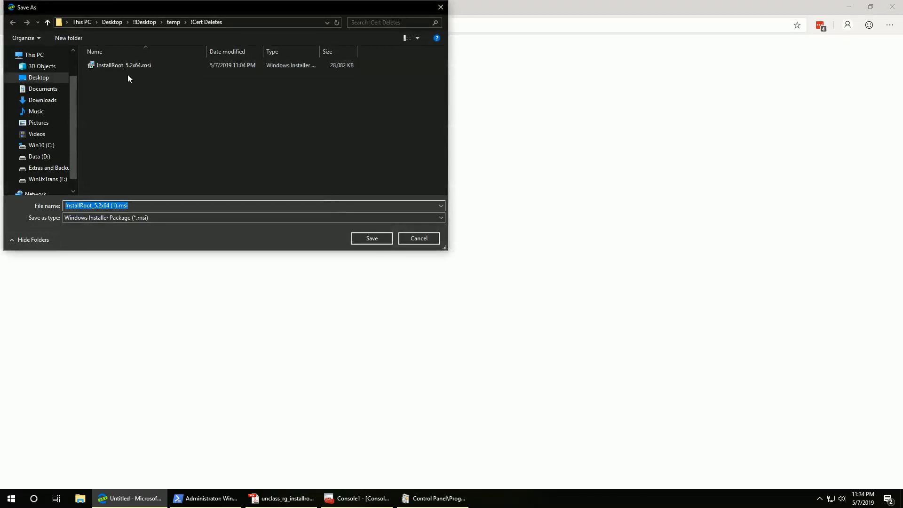
pyautogui.click(416, 239)
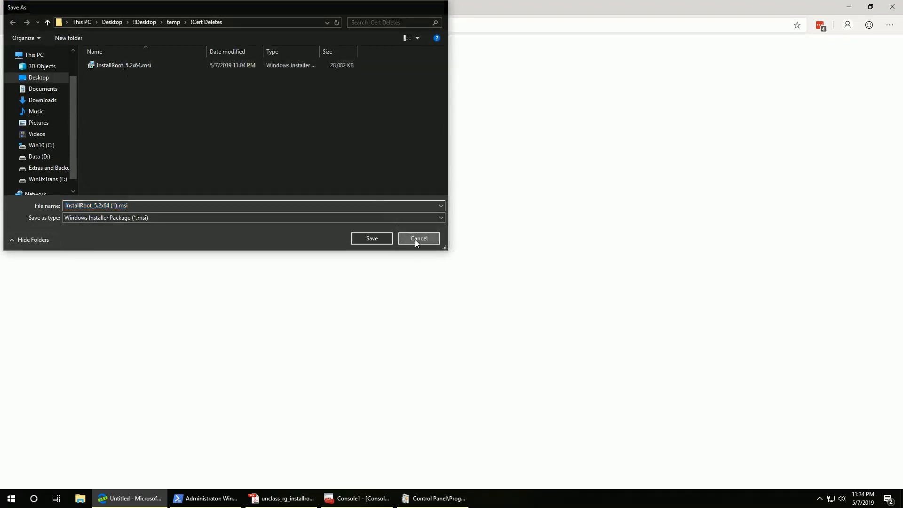
# - Switch to the administrator PowerShell window and list the files matching InstallRoot* in the current folder
pyautogui.click(211, 501)
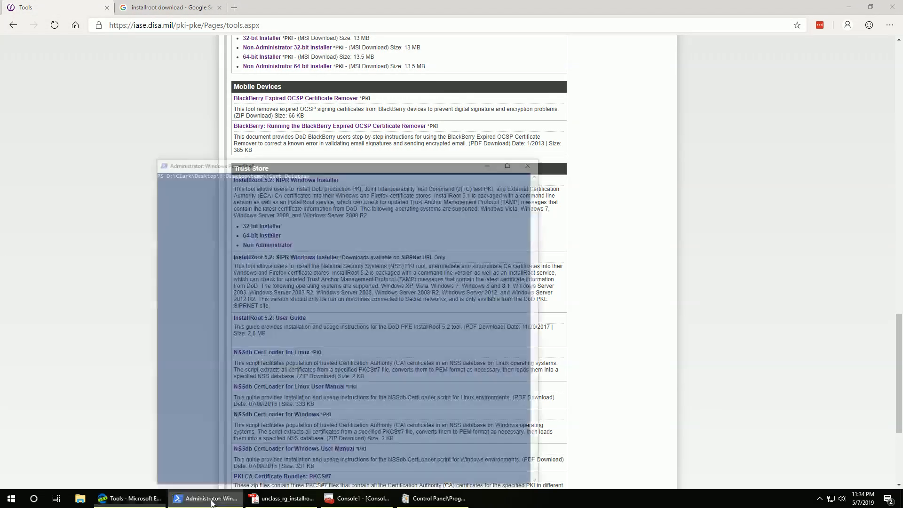
pyautogui.click(328, 336)
pyautogui.write('ls InstallRoot*')
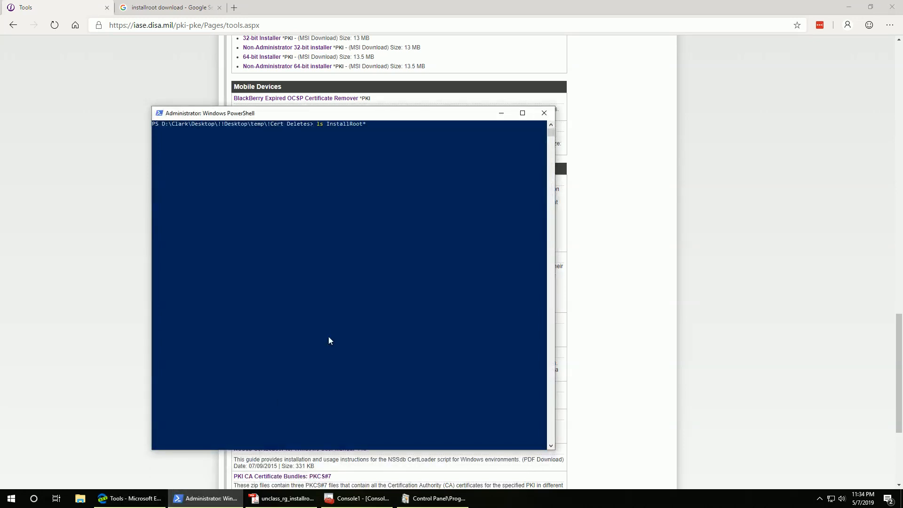
pyautogui.press('Return')
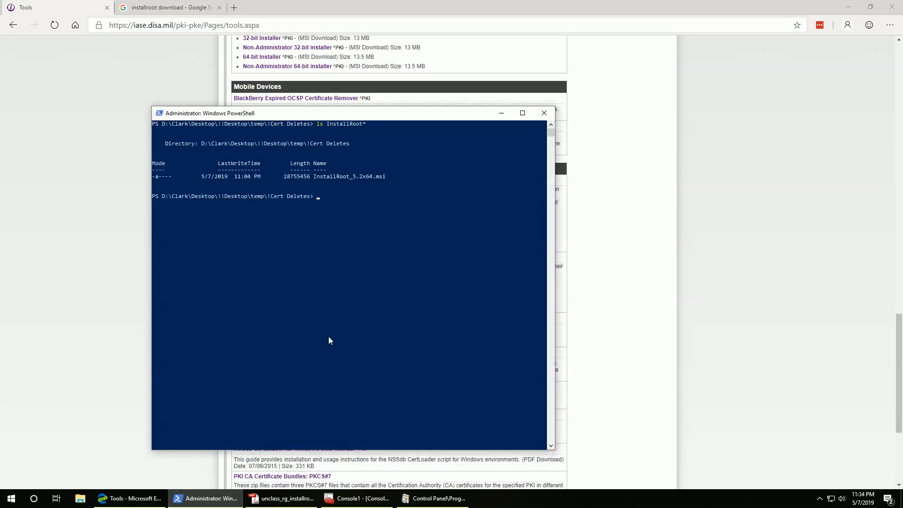
# - Launch InstallRoot_5.2x64.msi from PowerShell and minimize the console window
pyautogui.write('.\\In')
pyautogui.press('Tab')
pyautogui.press('Return')
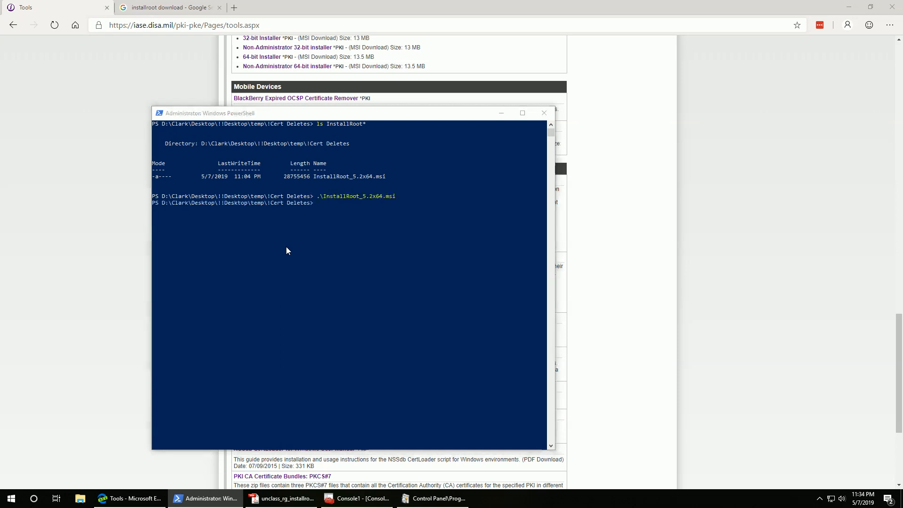
pyautogui.click(500, 114)
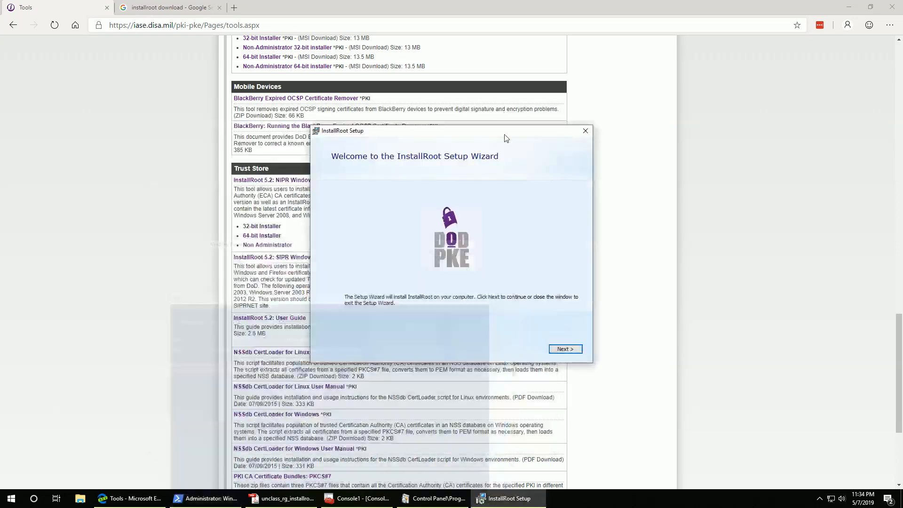
# - Keep the install folder C:\Program Files\DoD-PKE\InstallRoot\ and exclude the Windows Service feature, keeping Graphical Interface and Command-Line Tool
pyautogui.click(564, 349)
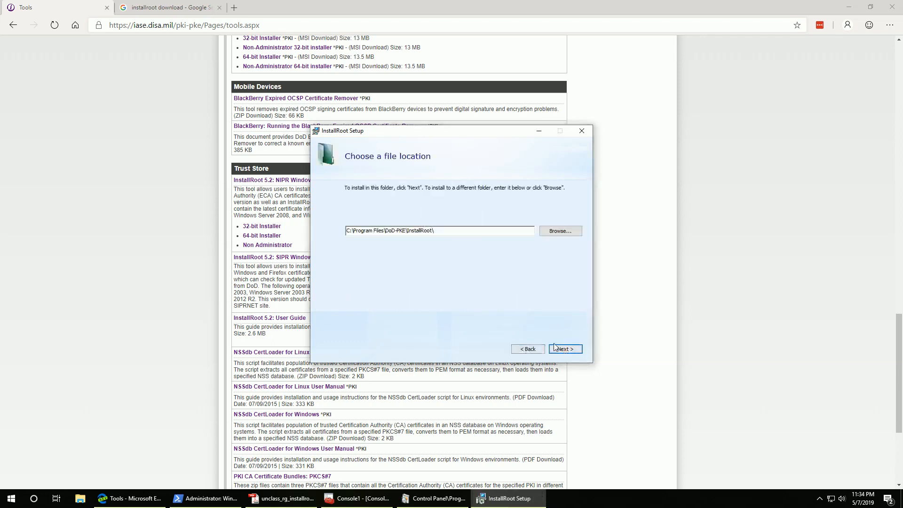
pyautogui.click(555, 348)
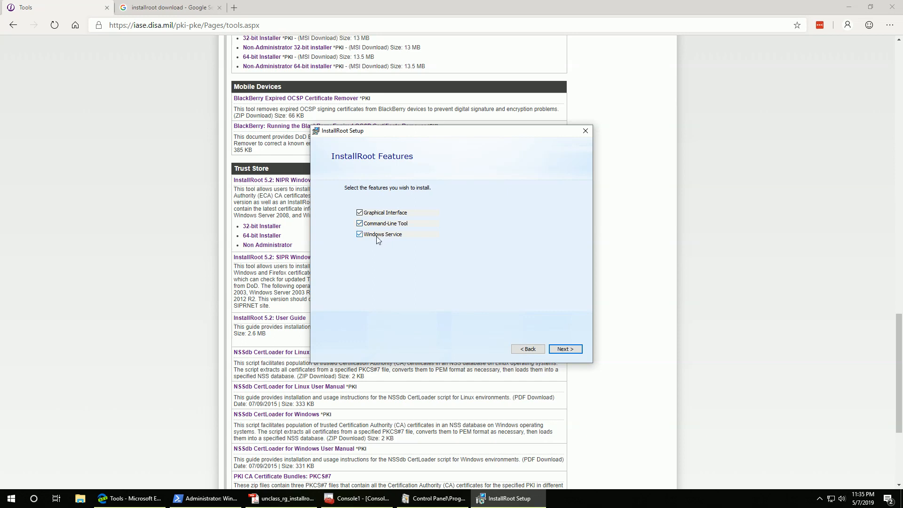
pyautogui.click(359, 234)
pyautogui.click(563, 349)
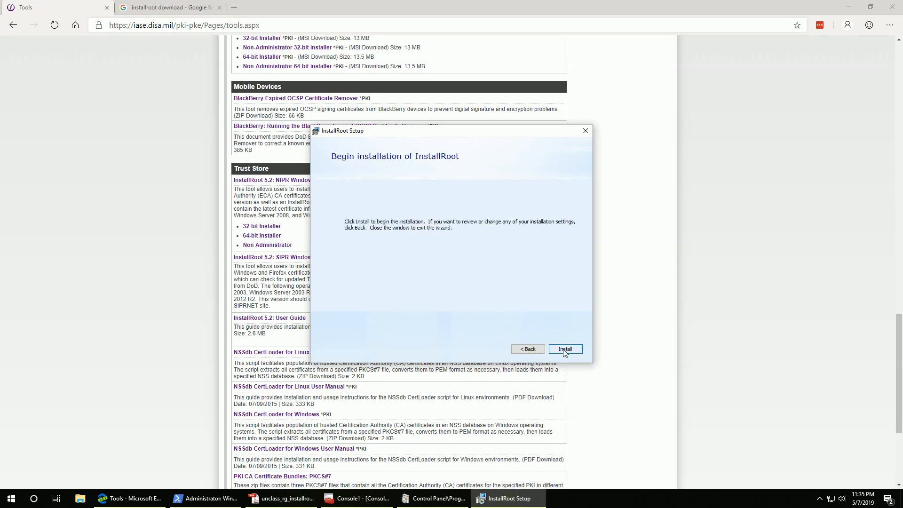
# - Install InstallRoot, minimize the browser, and close the setup wizard without running the program
pyautogui.click(565, 349)
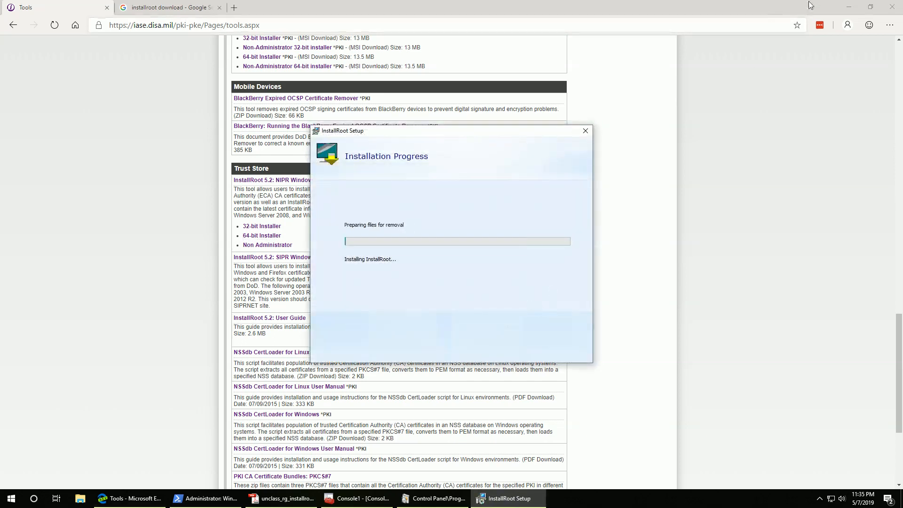
pyautogui.click(849, 7)
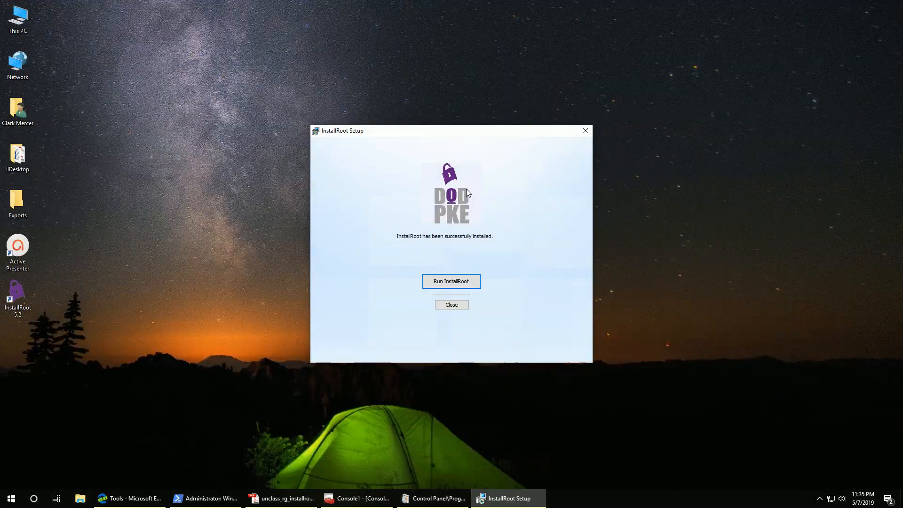
pyautogui.click(444, 306)
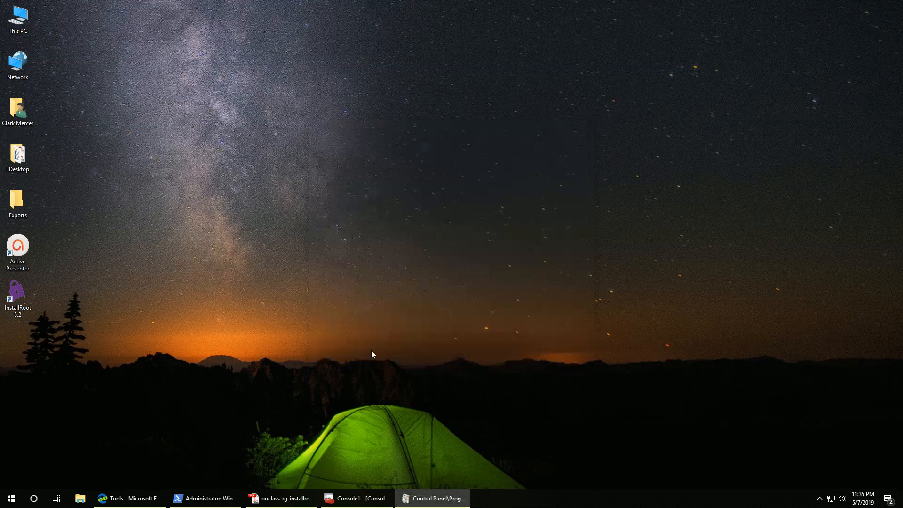
# - Switch to the Console1 management console, reposition its window, and select Console Root
pyautogui.click(359, 502)
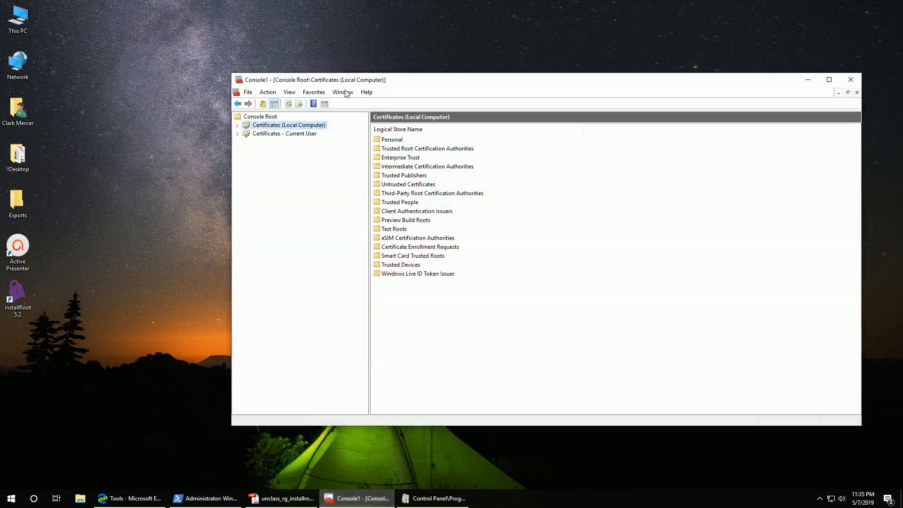
pyautogui.moveTo(345, 82); pyautogui.dragTo(324, 66)
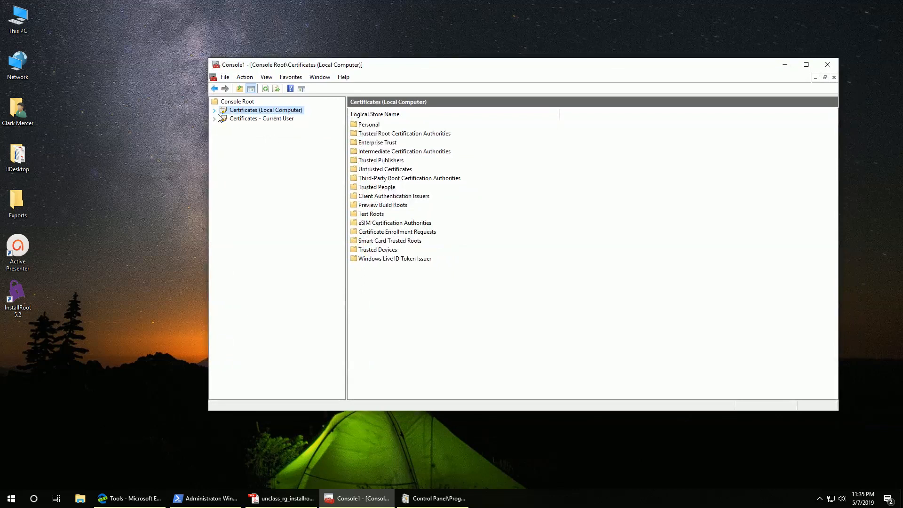
pyautogui.click(234, 102)
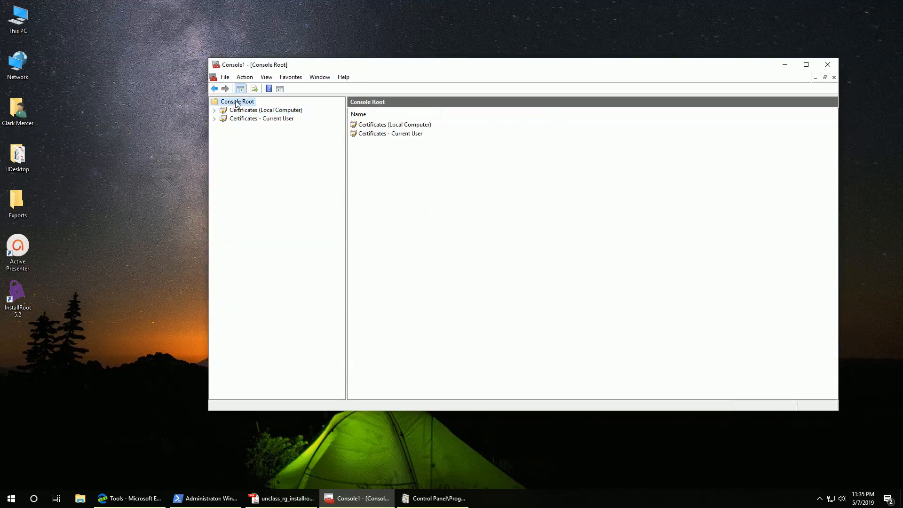
# - Start adding a Certificates snap-in to view its account options, and cancel without adding it
pyautogui.hotkey('ctrl', 'm')
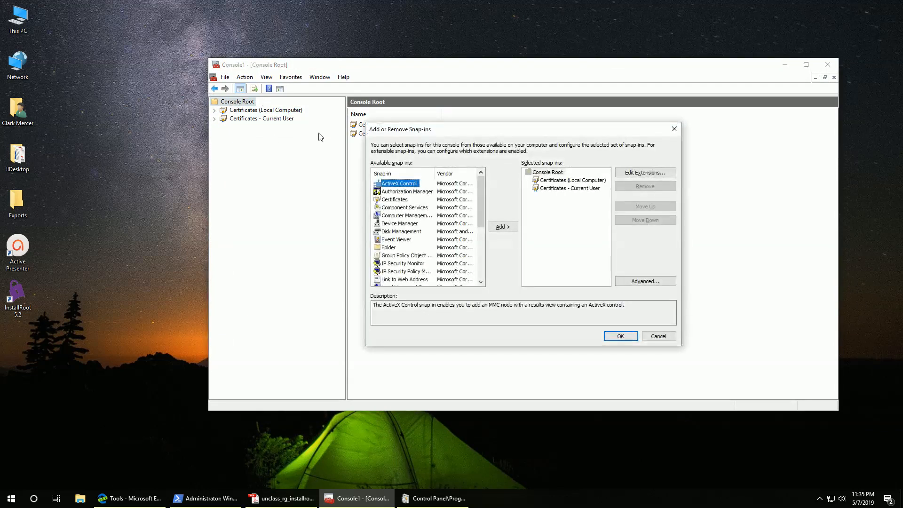
pyautogui.moveTo(420, 133); pyautogui.dragTo(356, 163)
pyautogui.click(332, 230)
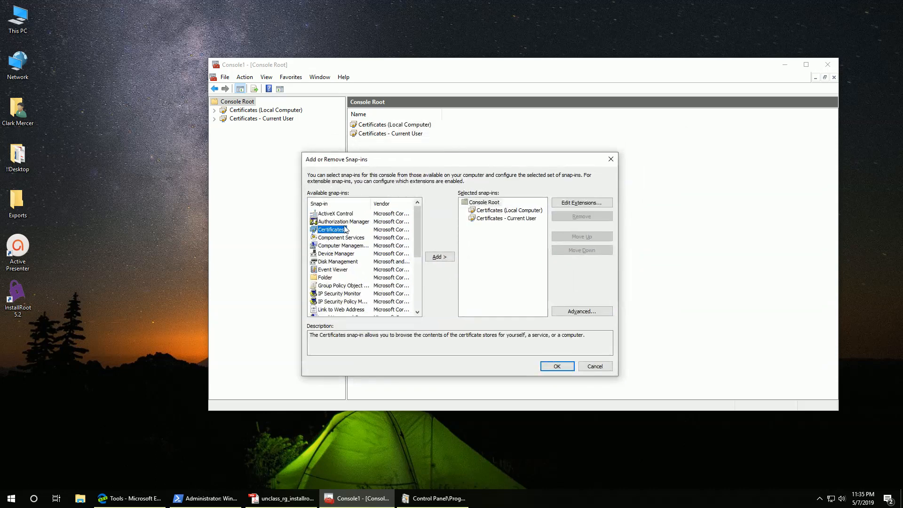
pyautogui.click(438, 257)
pyautogui.moveTo(394, 178); pyautogui.dragTo(372, 177)
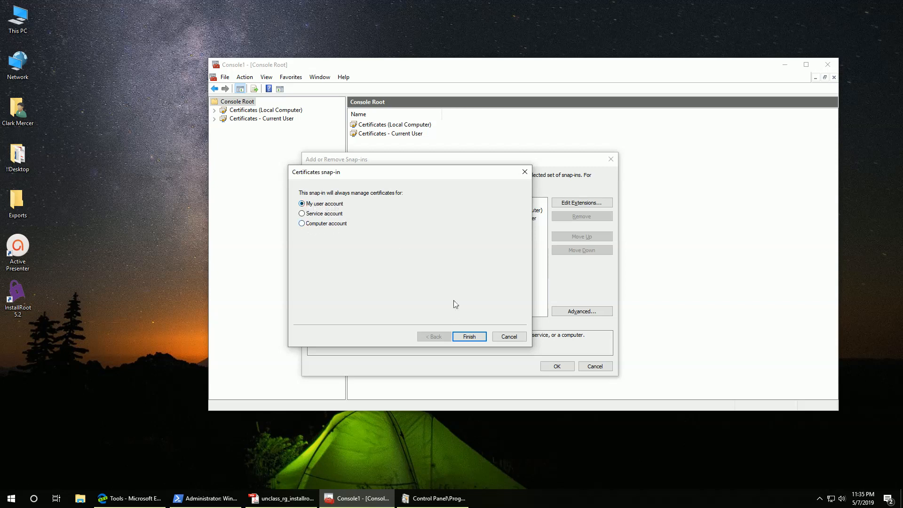
pyautogui.click(509, 337)
pyautogui.click(600, 370)
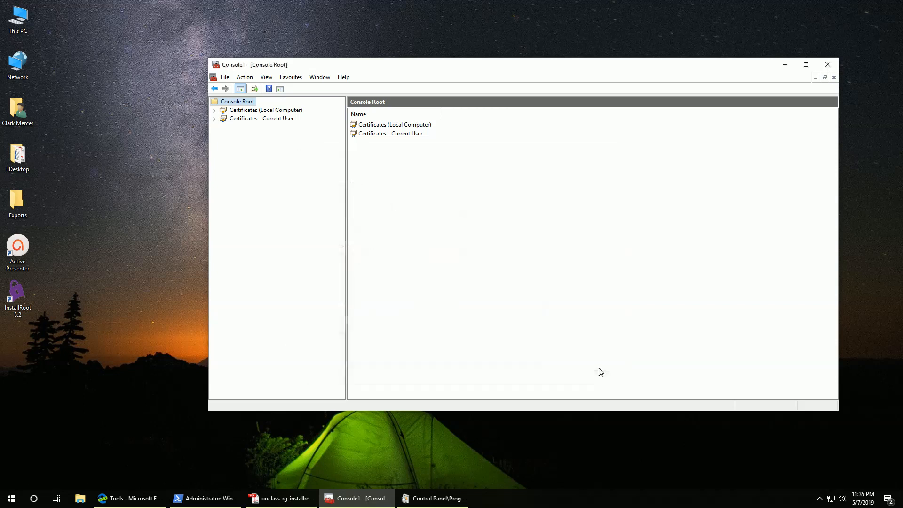
# - View the Local Computer and Current User stores, and list the Current User's Trusted Root Certification Authorities certificates
pyautogui.click(282, 112)
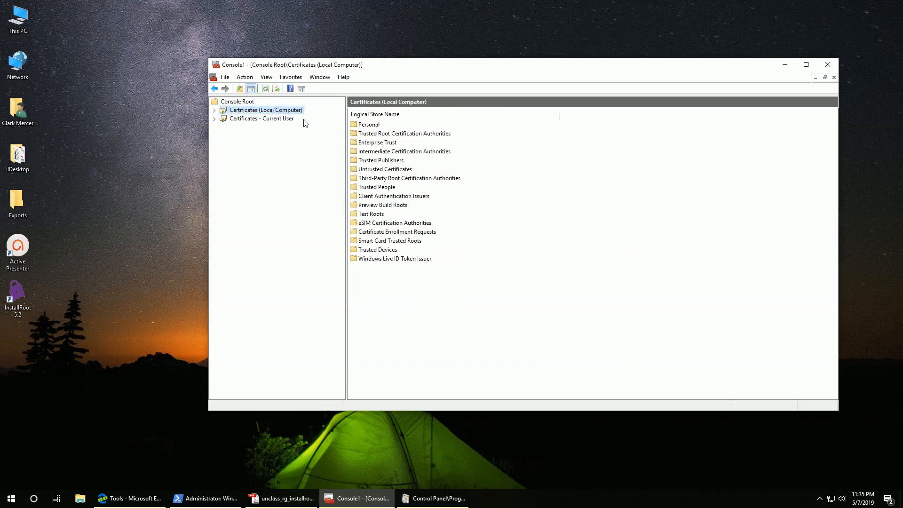
pyautogui.click(265, 121)
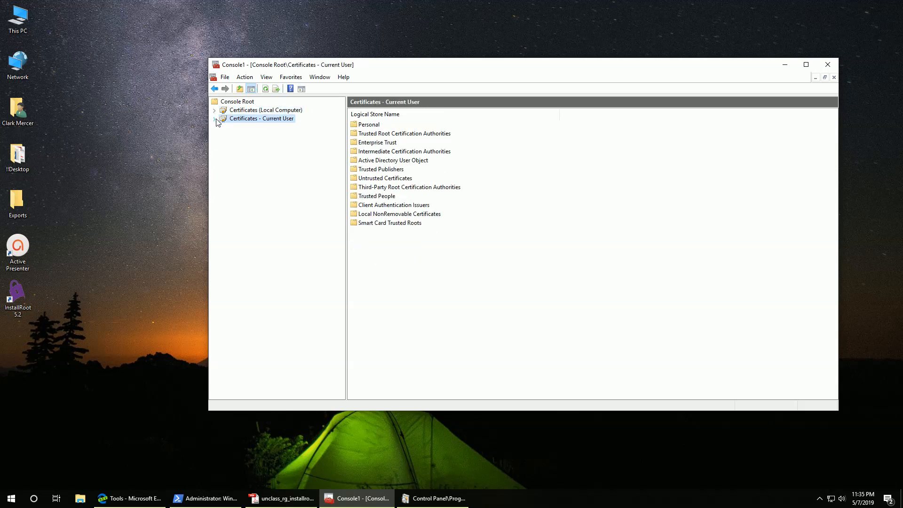
pyautogui.click(215, 119)
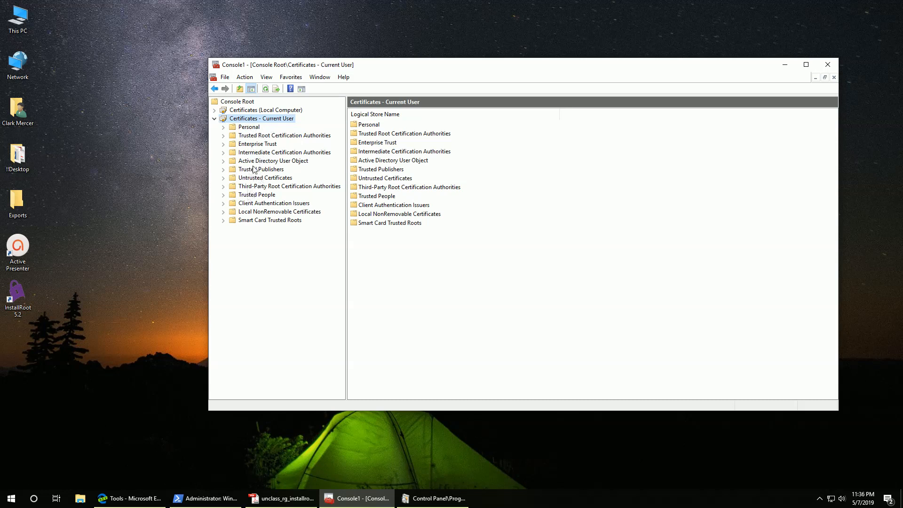
pyautogui.click(223, 136)
pyautogui.click(232, 136)
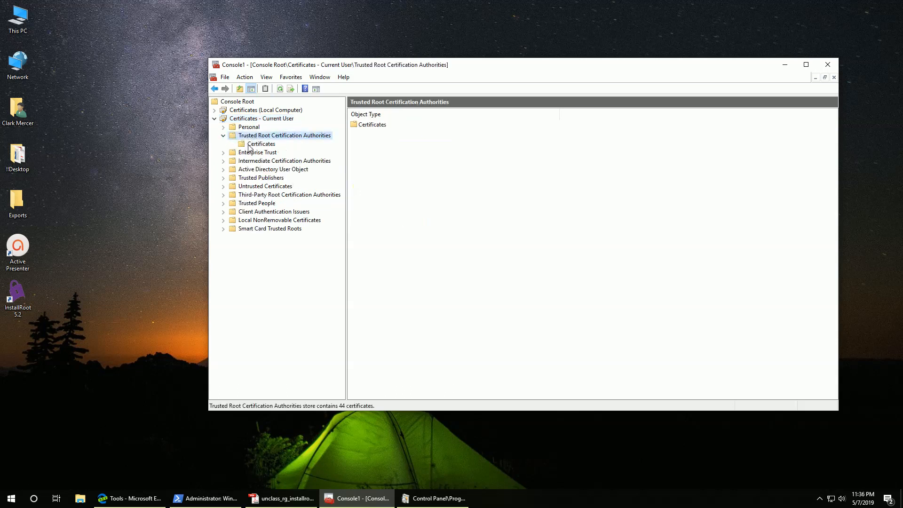
pyautogui.click(249, 145)
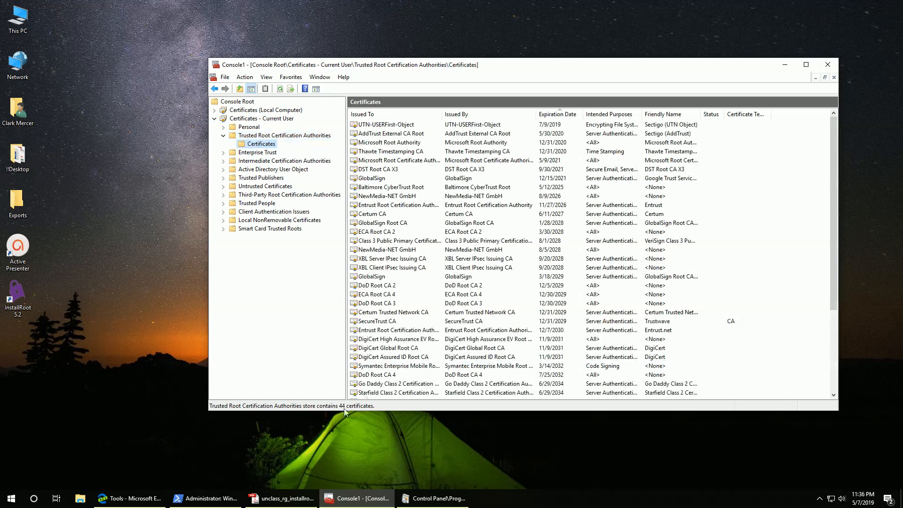
# - List the Current User's Intermediate Certification Authorities certificates and examine the DoD entries, including DOD ID SW CA-35 and DOD EMAIL CA-34
pyautogui.click(224, 161)
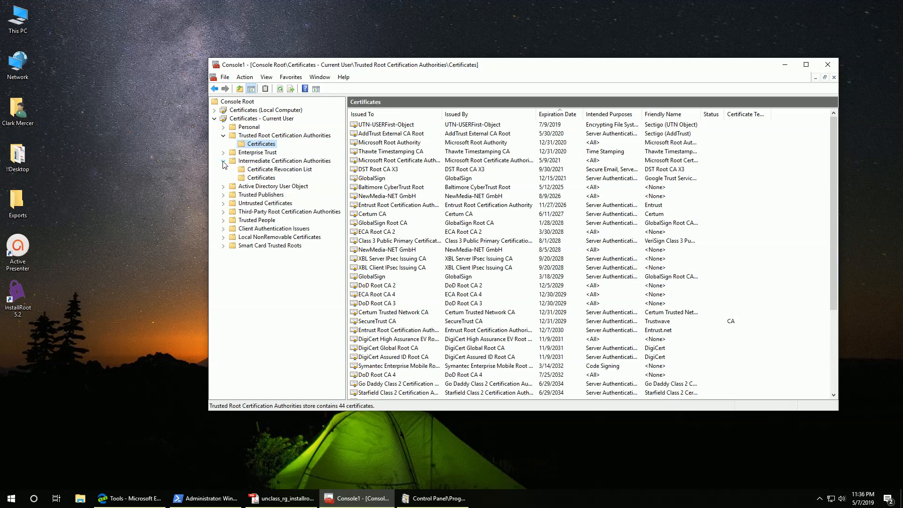
pyautogui.click(248, 179)
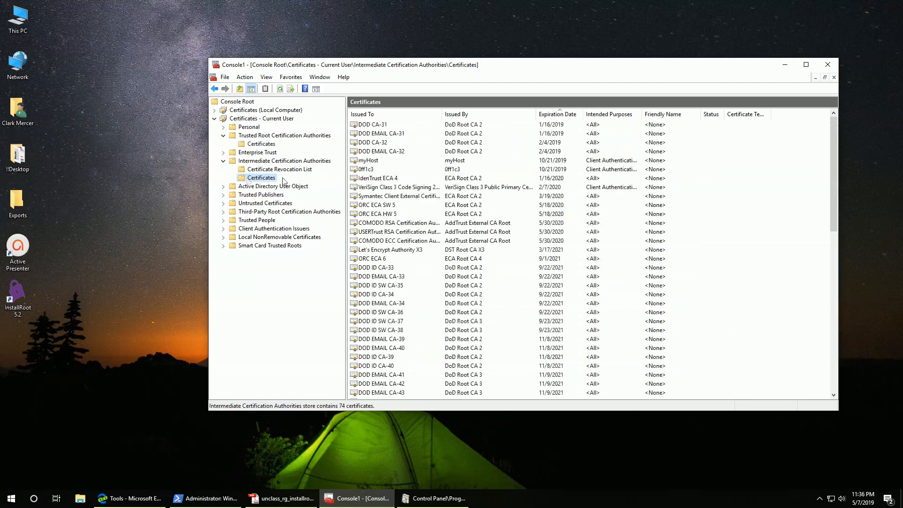
pyautogui.click(369, 303)
pyautogui.scroll(-2, 367, 336)
pyautogui.scroll(2, 376, 320)
pyautogui.click(371, 285)
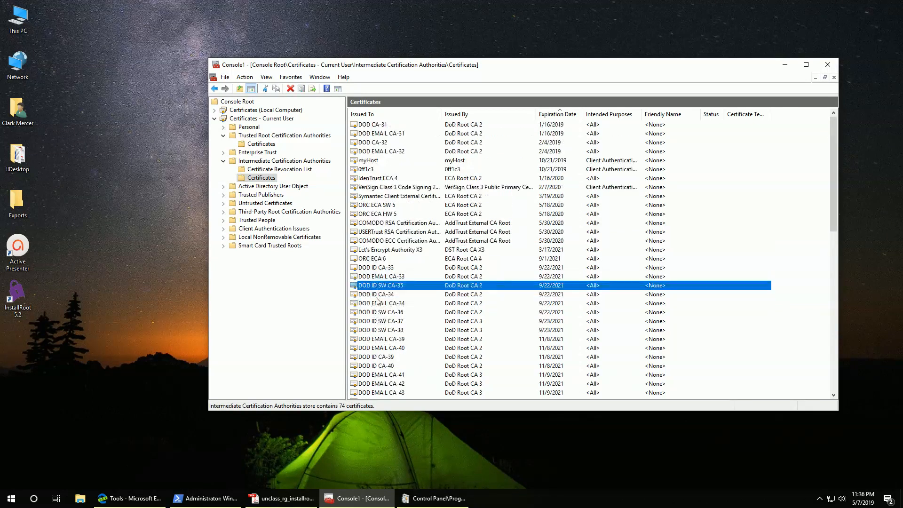
pyautogui.scroll(-1, 367, 287)
pyautogui.scroll(1, 369, 285)
pyautogui.click(392, 302)
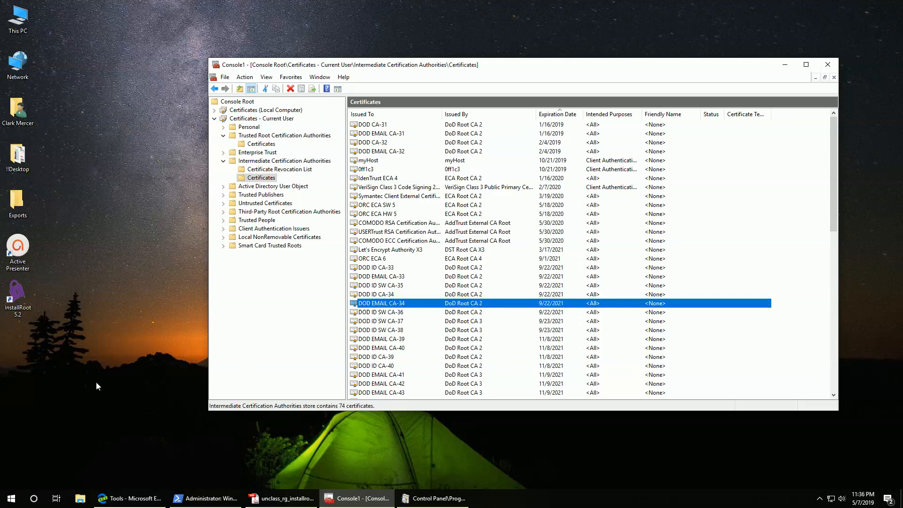
# - Launch InstallRoot 5.2, move its window aside, and reopen the Current User's intermediate certificates in the Console1 management console
pyautogui.click(24, 292)
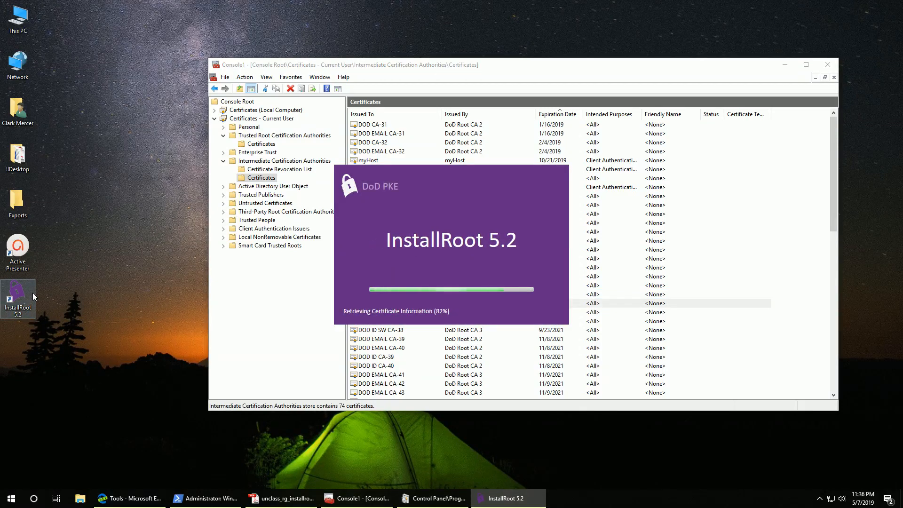
pyautogui.moveTo(299, 37); pyautogui.dragTo(356, 61)
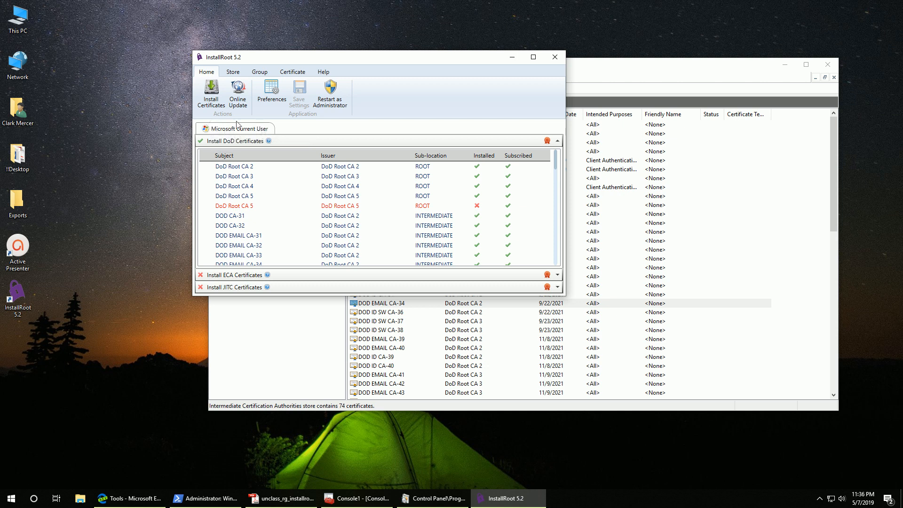
pyautogui.moveTo(308, 58); pyautogui.dragTo(474, 35)
pyautogui.click(281, 118)
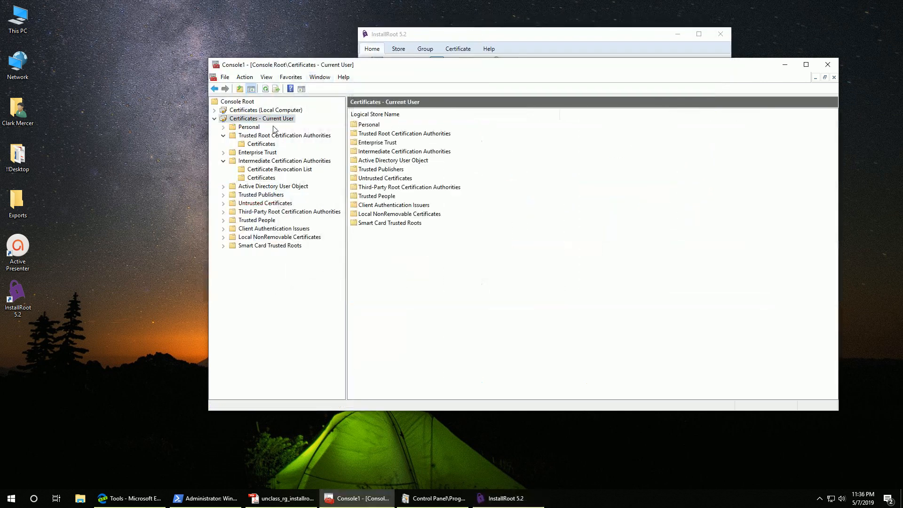
pyautogui.click(258, 178)
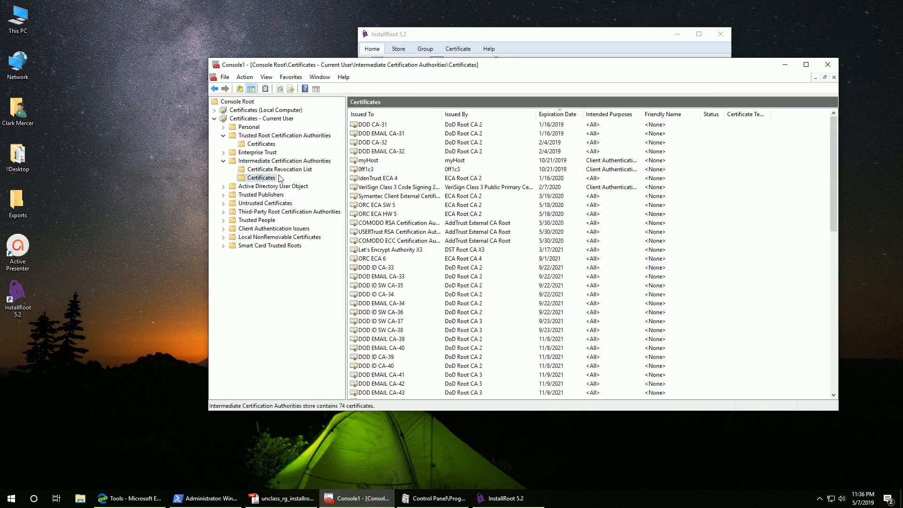
# - Switch to InstallRoot, reposition and enlarge its window, and view the descriptions of the DoD and ECA certificate groups
pyautogui.moveTo(470, 38); pyautogui.dragTo(294, 22)
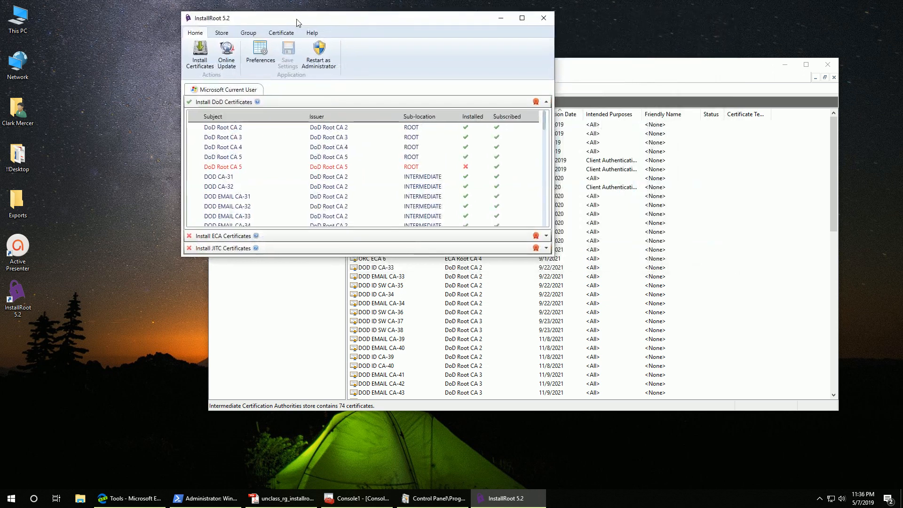
pyautogui.moveTo(554, 257); pyautogui.dragTo(849, 429)
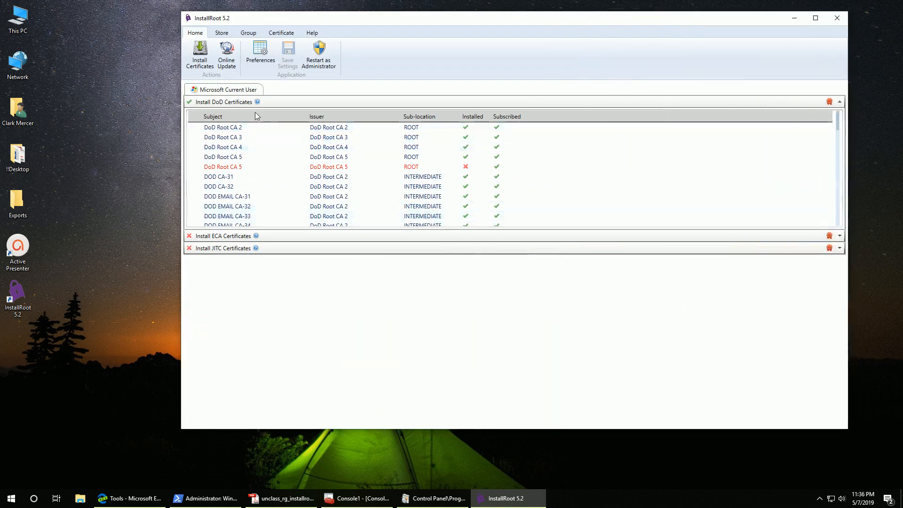
pyautogui.moveTo(257, 103)
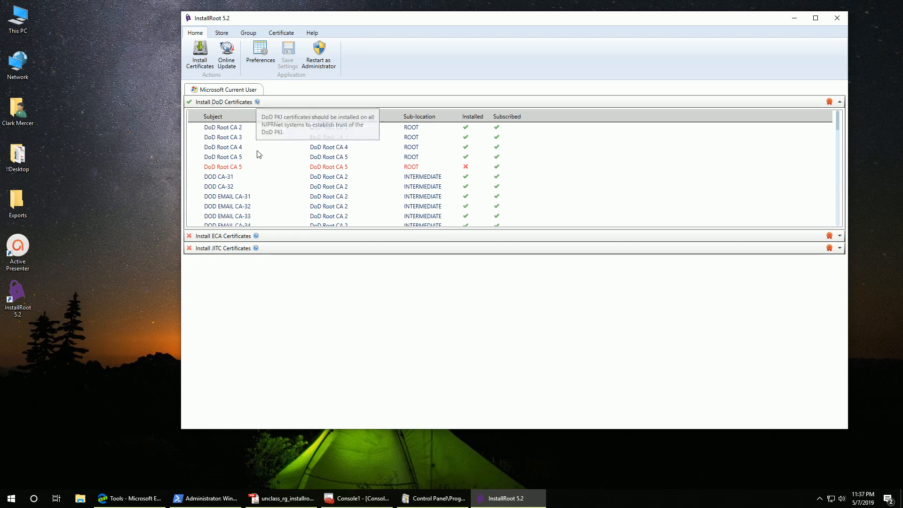
pyautogui.moveTo(255, 238)
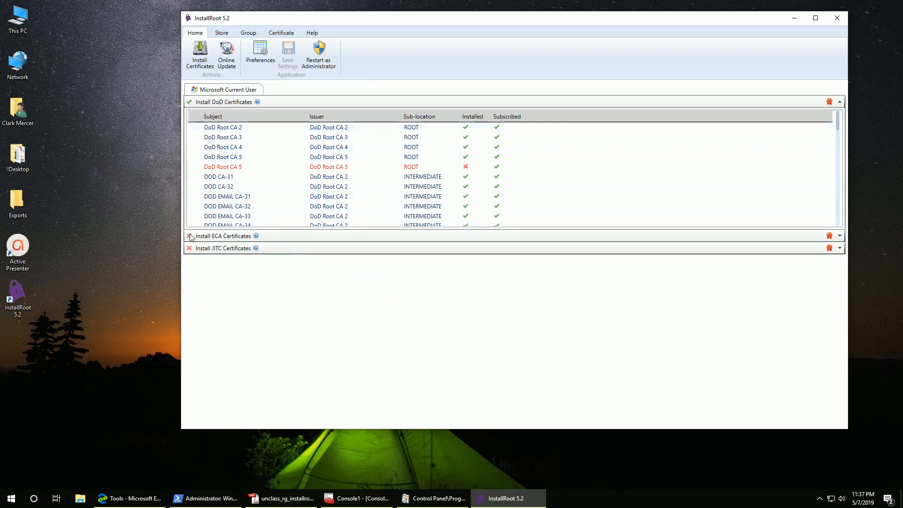
# - Toggle the DoD certificate group's subscription off and back on for the Microsoft Current User store
pyautogui.click(189, 103)
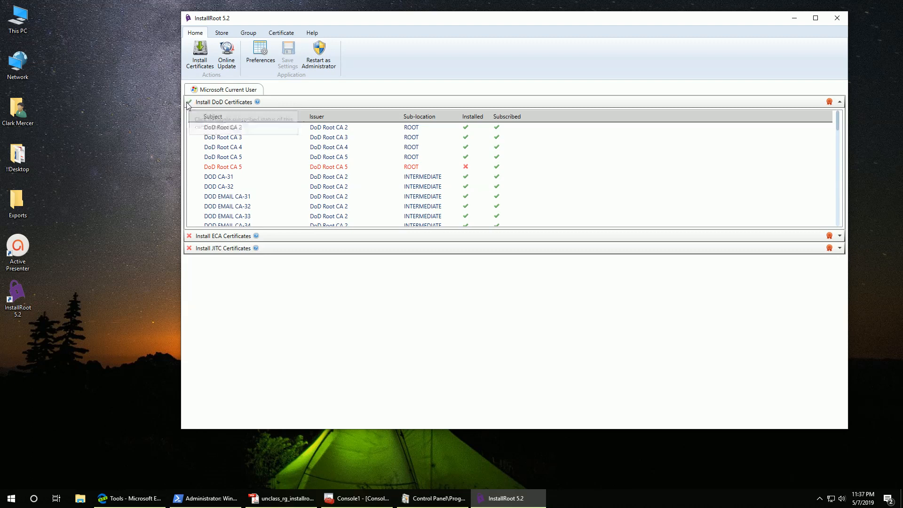
pyautogui.click(189, 103)
pyautogui.click(190, 102)
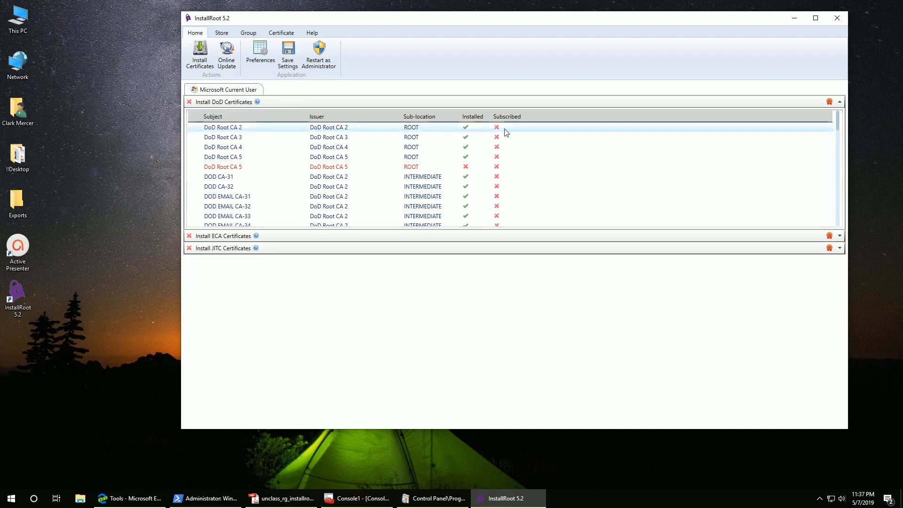
pyautogui.click(190, 102)
pyautogui.click(190, 102)
pyautogui.click(190, 103)
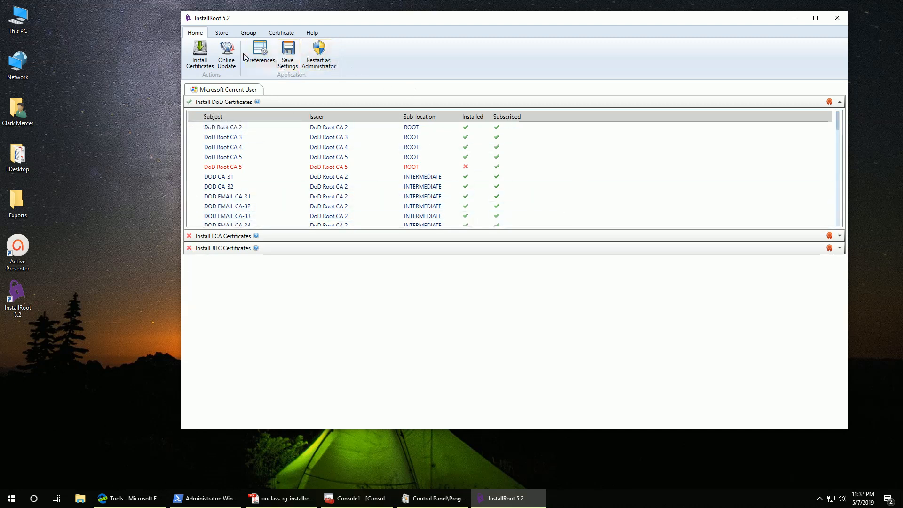
# - Install the subscribed DoD certificates into the Microsoft Current User store and close the action summary
pyautogui.click(200, 58)
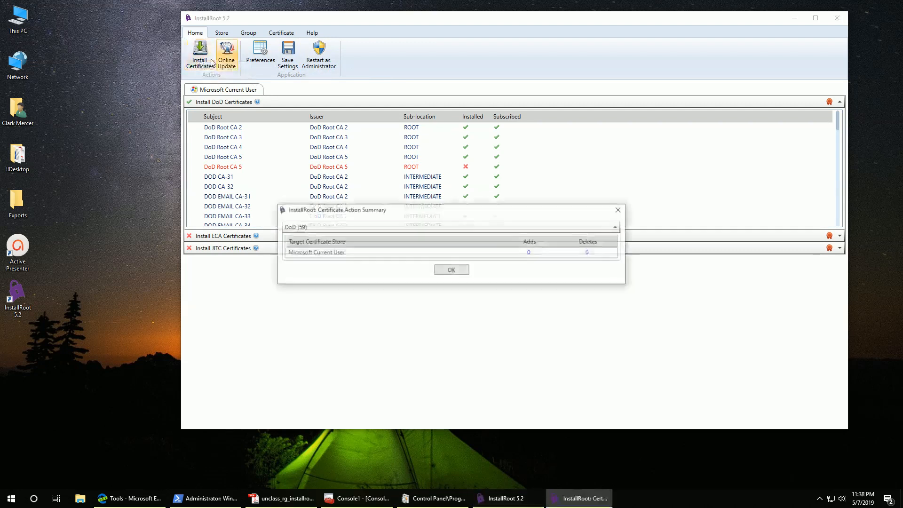
pyautogui.click(451, 270)
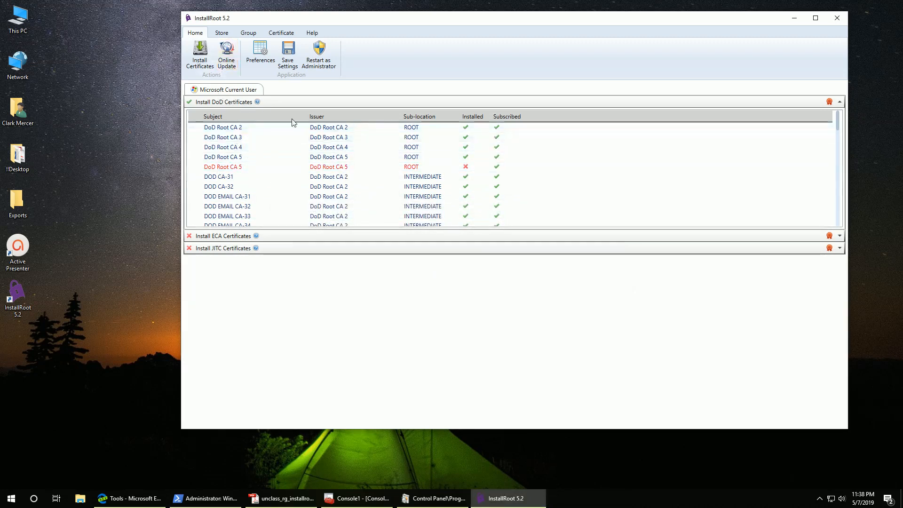
pyautogui.moveTo(286, 23); pyautogui.dragTo(290, 34)
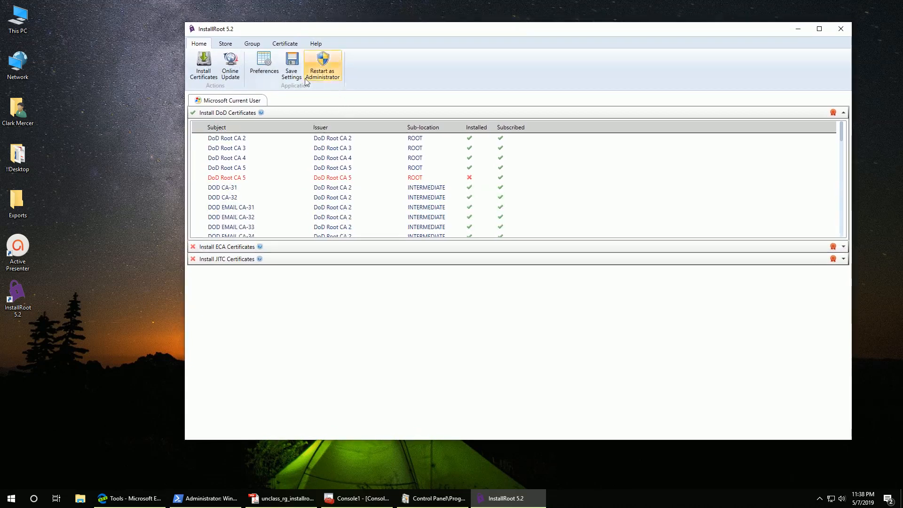
# - Restart InstallRoot as administrator, saving the configuration changes
pyautogui.click(325, 66)
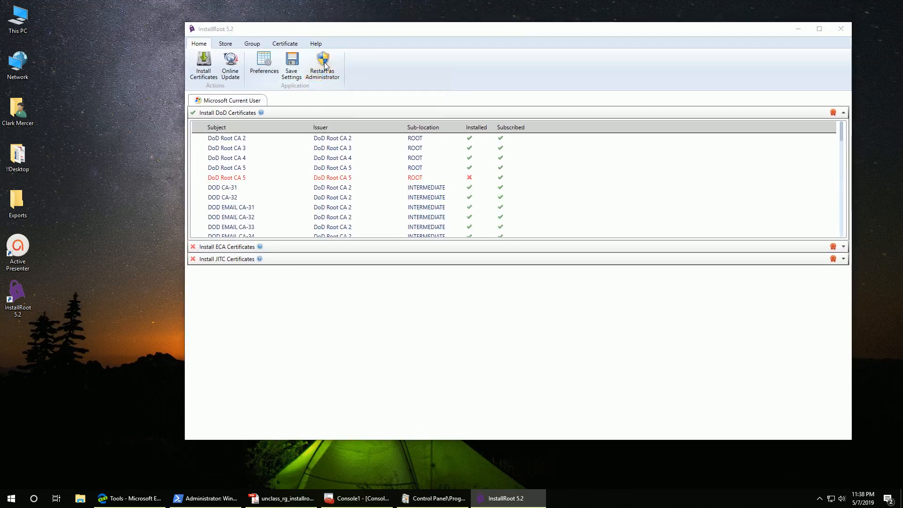
pyautogui.moveTo(457, 235); pyautogui.dragTo(452, 280)
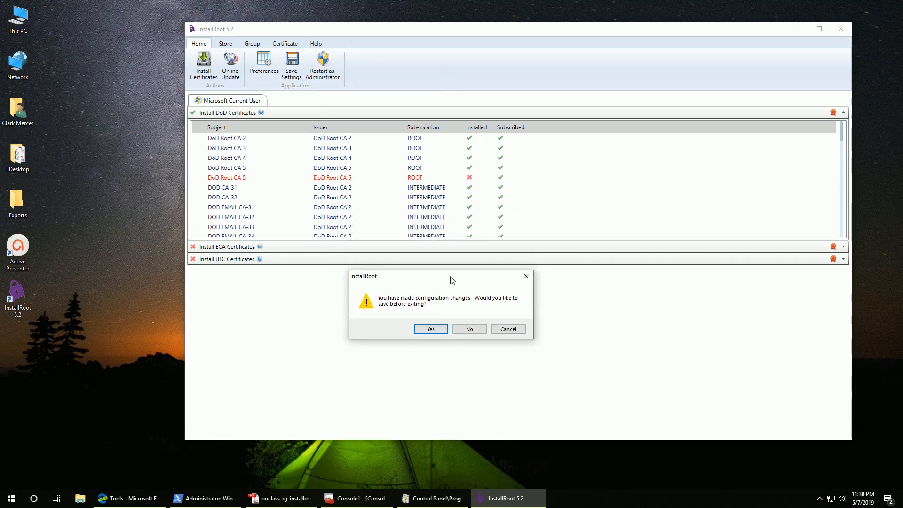
pyautogui.click(431, 329)
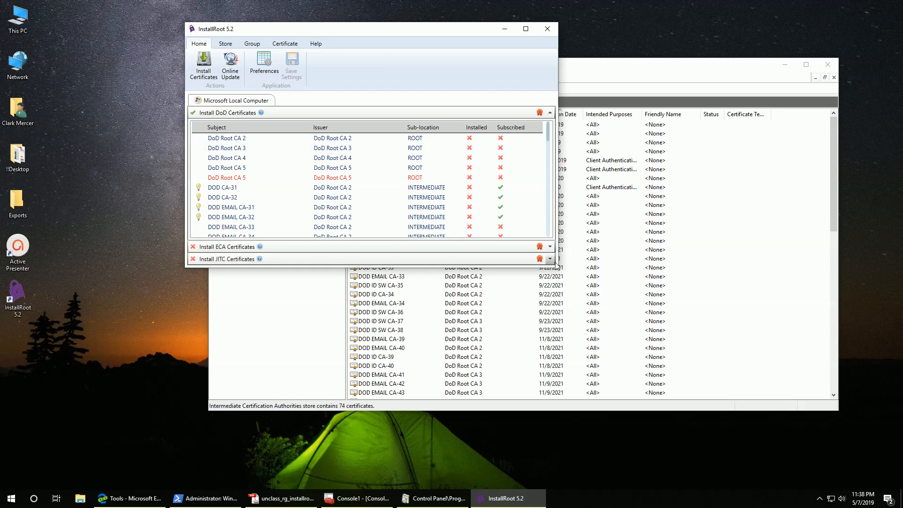
# - Enlarge the InstallRoot window and examine the installed and subscribed status of DoD certificates for the Microsoft Local Computer store
pyautogui.moveTo(455, 33); pyautogui.dragTo(483, 61)
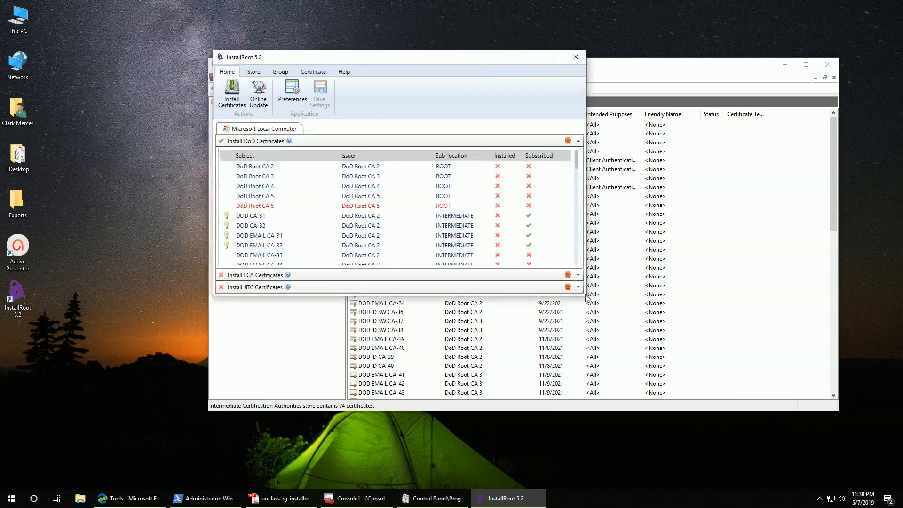
pyautogui.moveTo(586, 303); pyautogui.dragTo(859, 431)
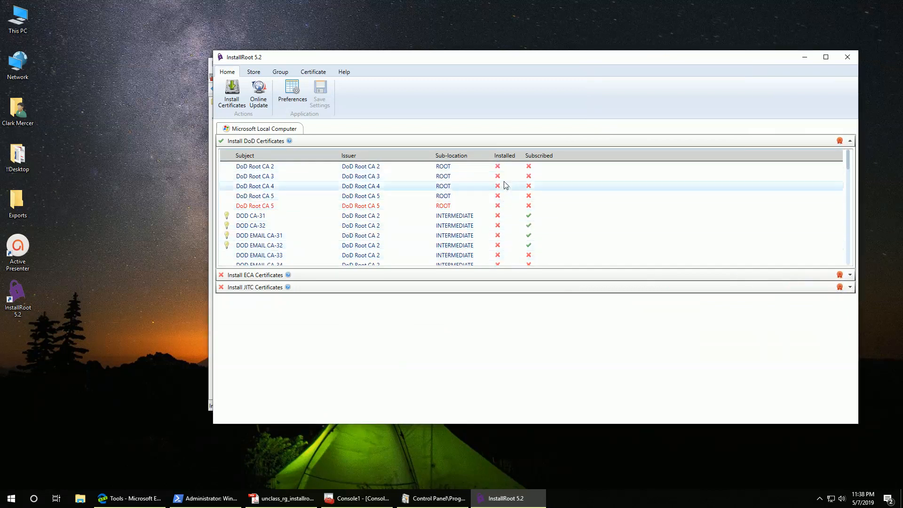
pyautogui.scroll(-6, 503, 181)
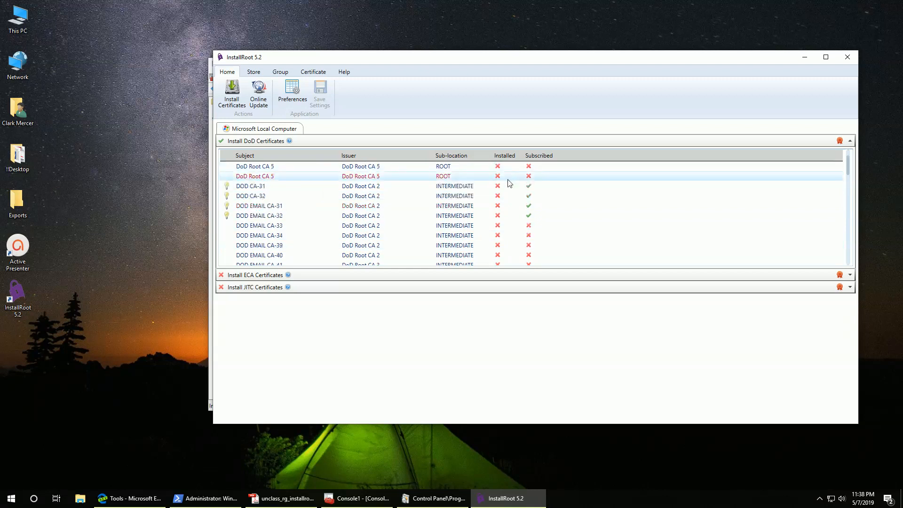
pyautogui.scroll(-3, 503, 207)
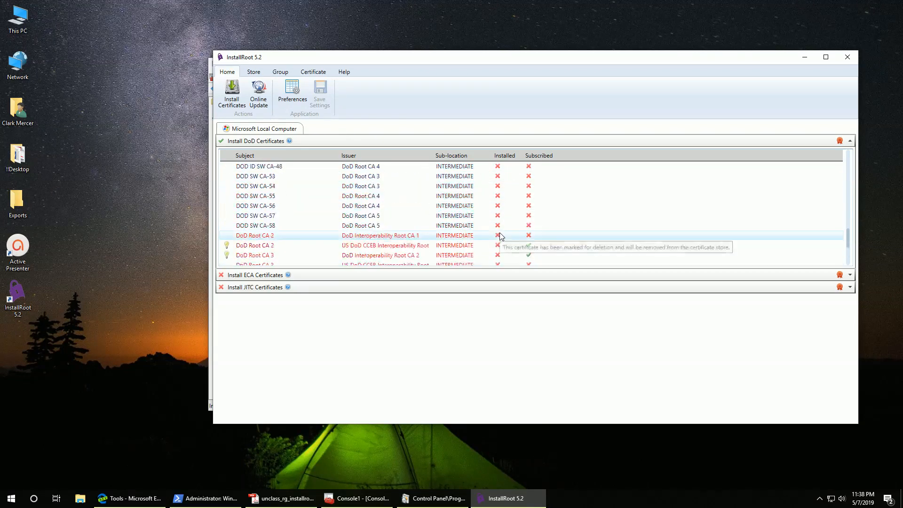
pyautogui.scroll(10, 499, 223)
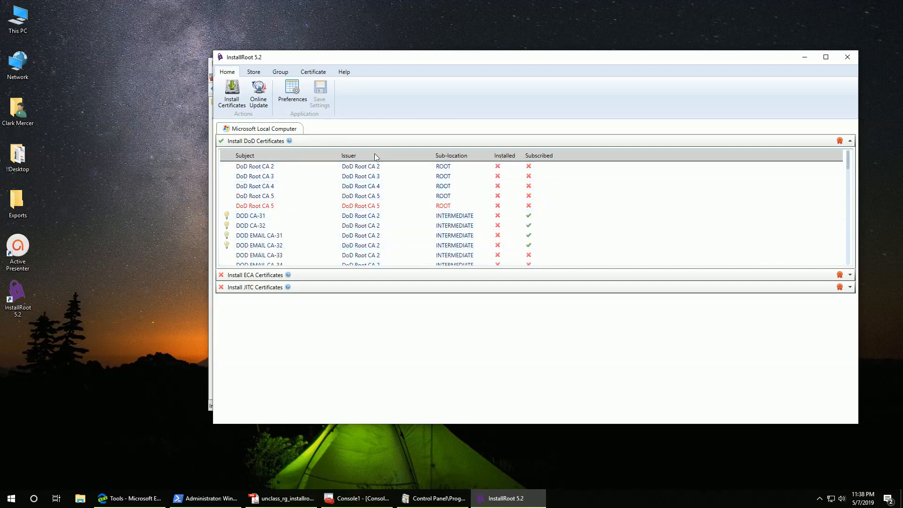
# - Subscribe the Microsoft Local Computer store to all certificates in the DoD group by toggling the group's subscription
pyautogui.click(221, 141)
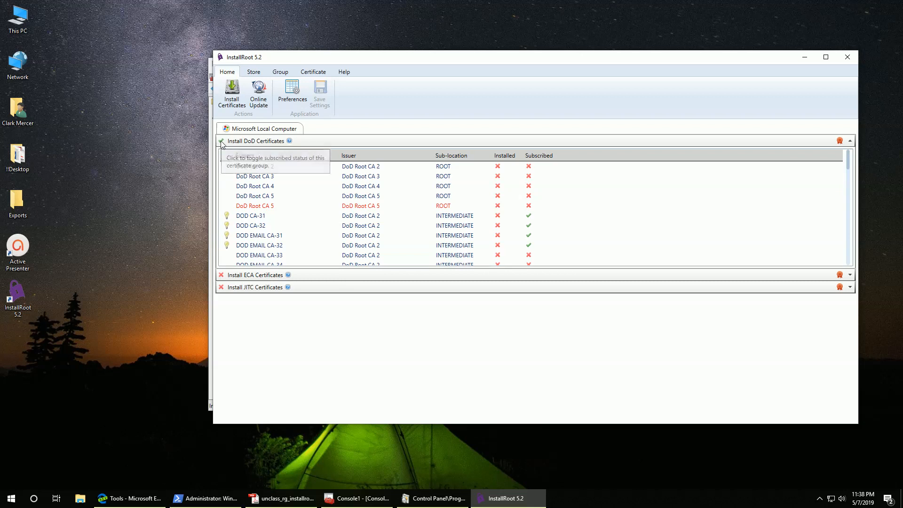
pyautogui.click(221, 142)
pyautogui.click(221, 142)
pyautogui.click(221, 142)
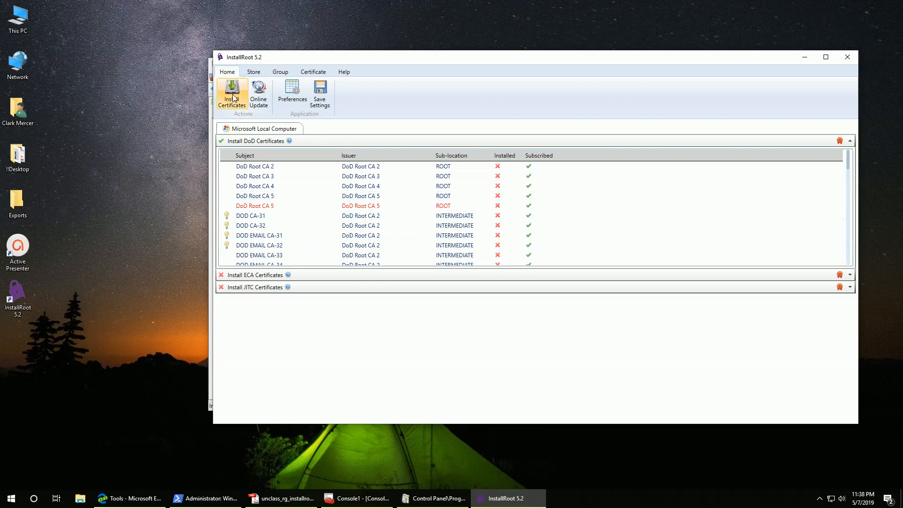
# - Switch to the certificates console and examine the Local Computer certificates under Trusted Root and Intermediate Certification Authorities
pyautogui.moveTo(312, 59); pyautogui.dragTo(195, 43)
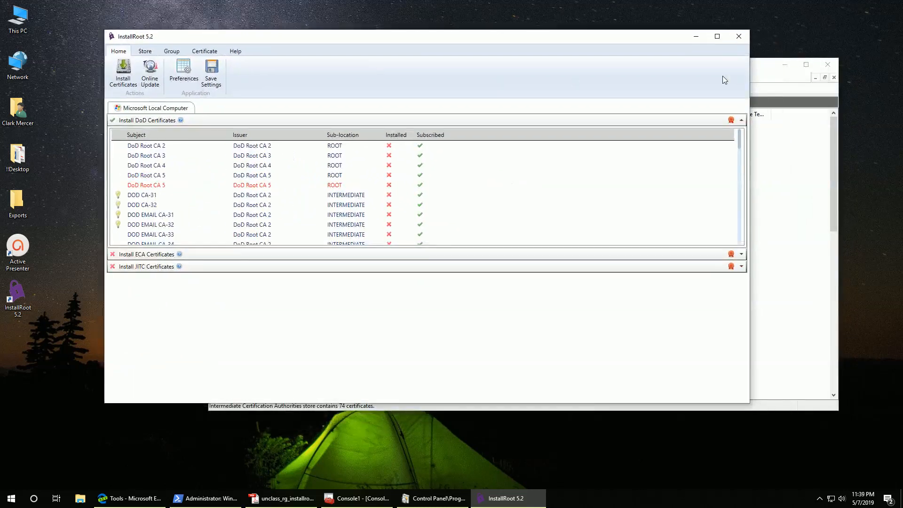
pyautogui.click(759, 72)
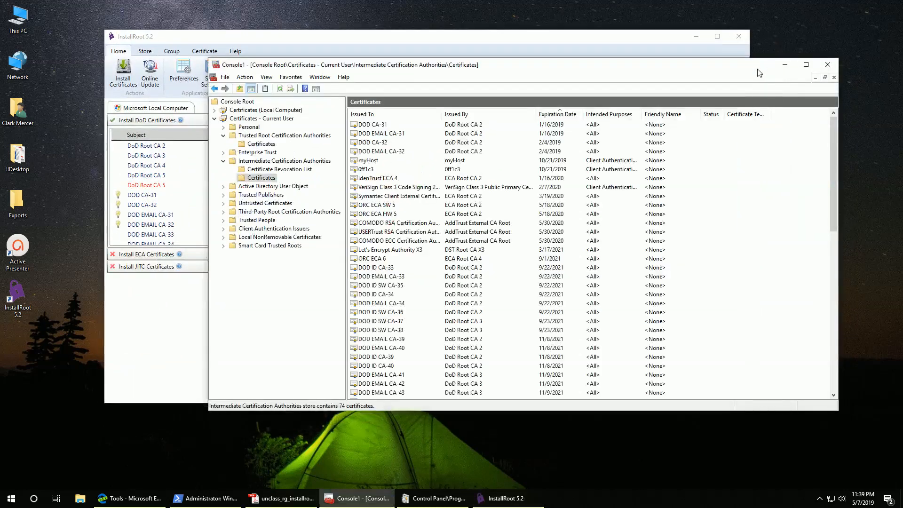
pyautogui.click(215, 118)
pyautogui.click(214, 110)
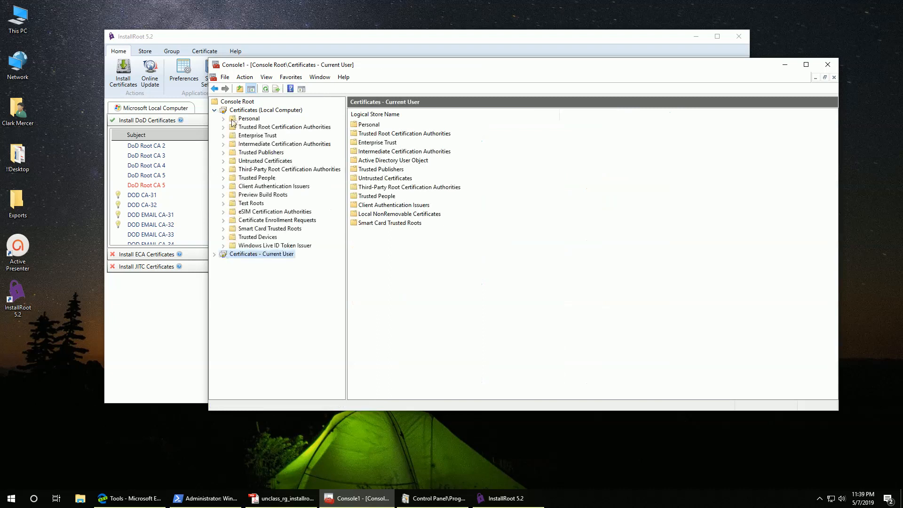
pyautogui.click(223, 127)
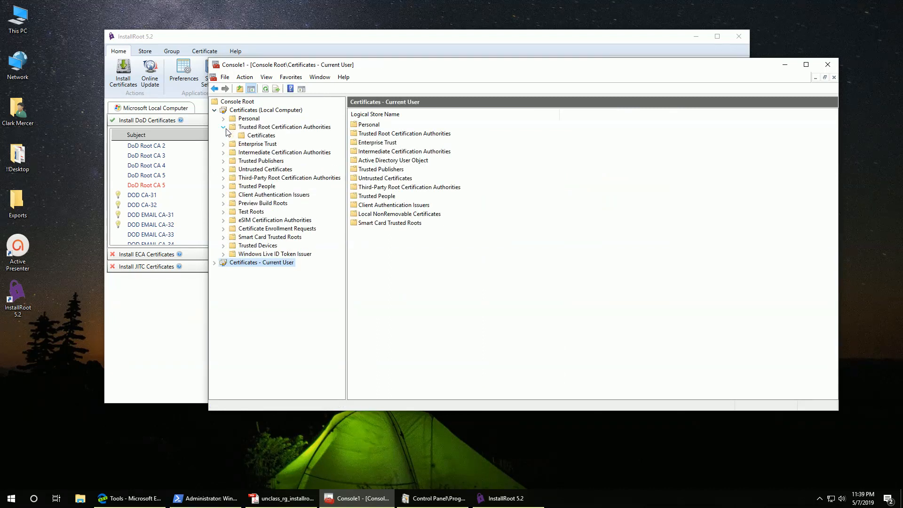
pyautogui.click(260, 136)
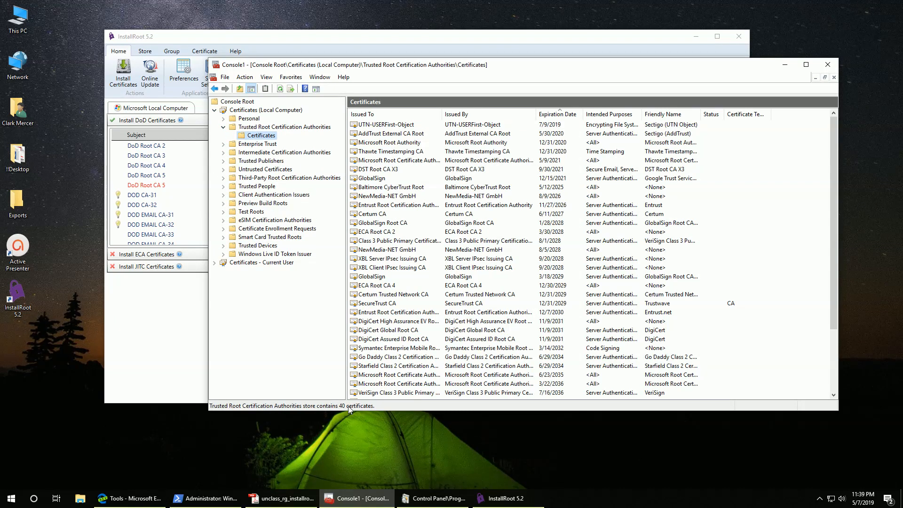
pyautogui.click(223, 153)
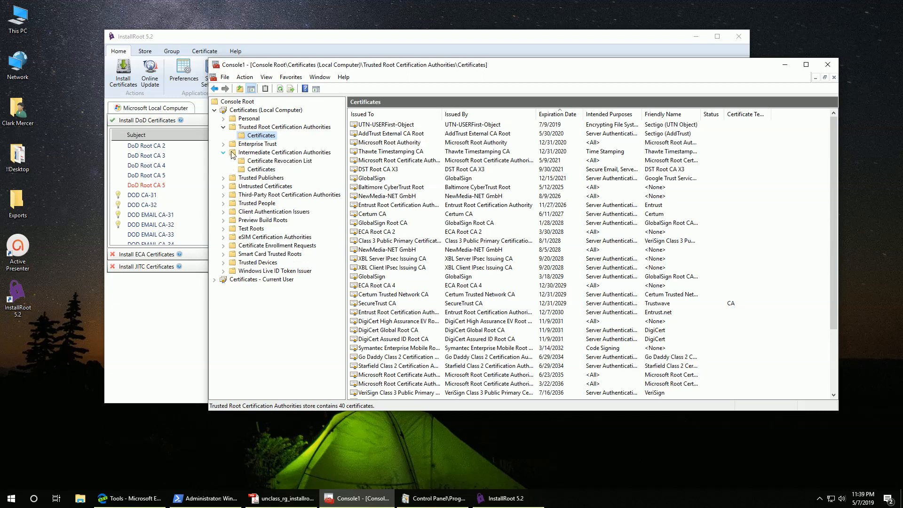
pyautogui.click(254, 170)
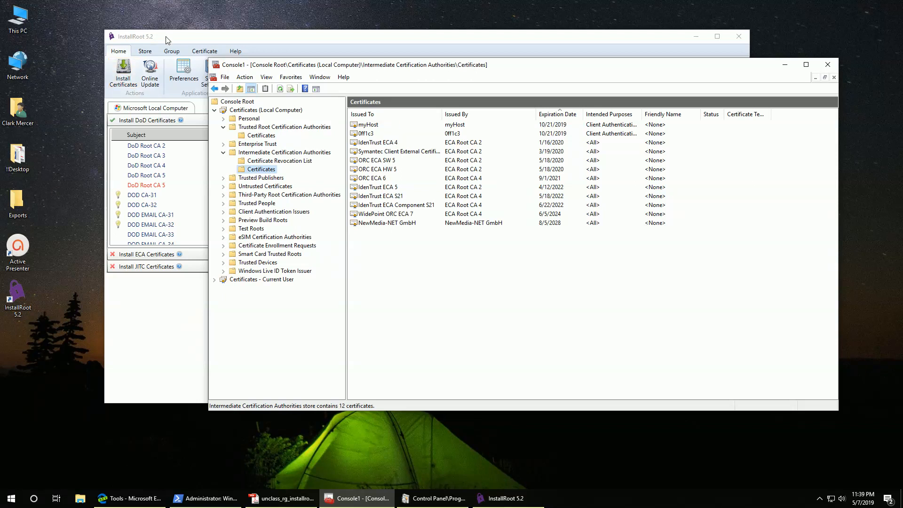
# - Install the subscribed DoD certificates into the Microsoft Local Computer store and dismiss the action summary
pyautogui.click(123, 74)
pyautogui.click(123, 74)
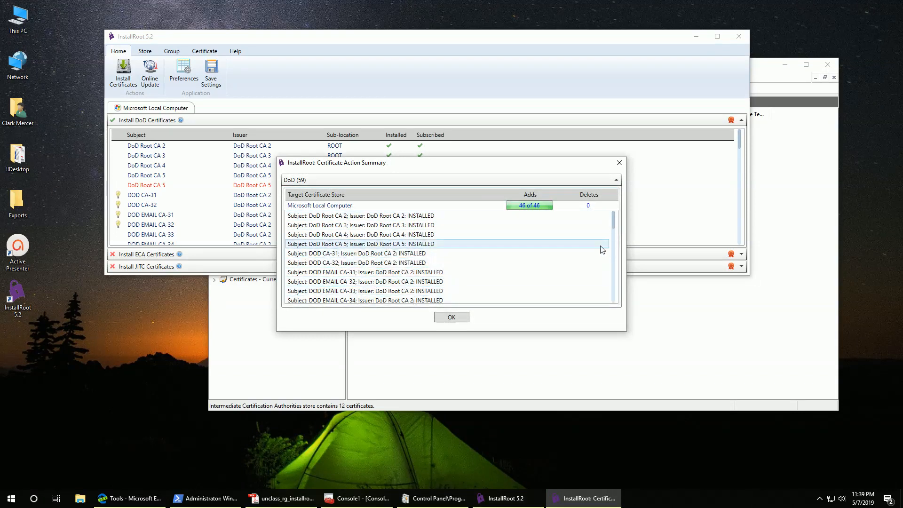
pyautogui.click(457, 318)
pyautogui.click(461, 324)
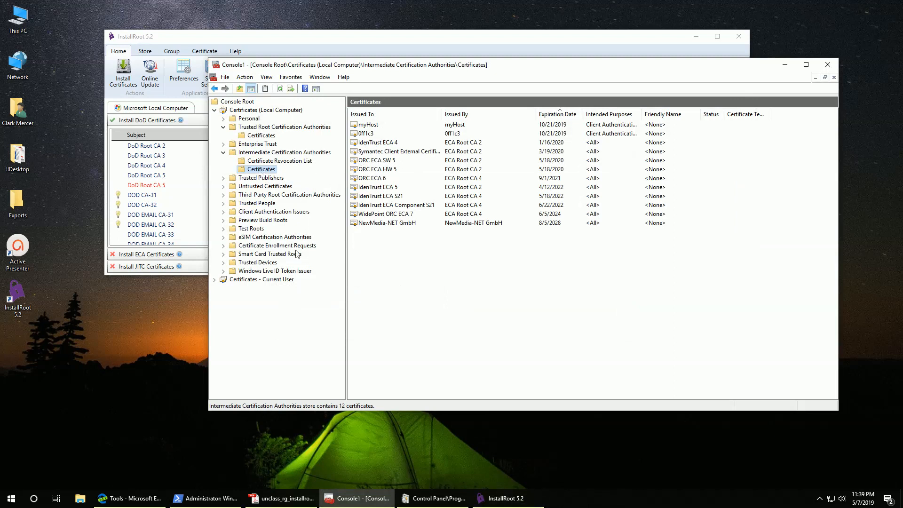
# - Refresh the Local Computer certificate lists for Intermediate Certification Authorities and Trusted Root Certification Authorities in the console
pyautogui.click(280, 89)
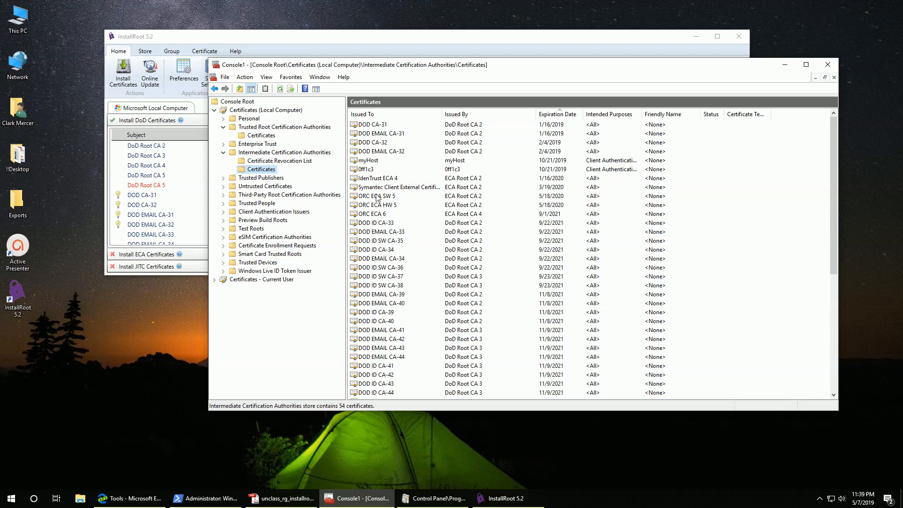
pyautogui.click(394, 214)
pyautogui.click(250, 137)
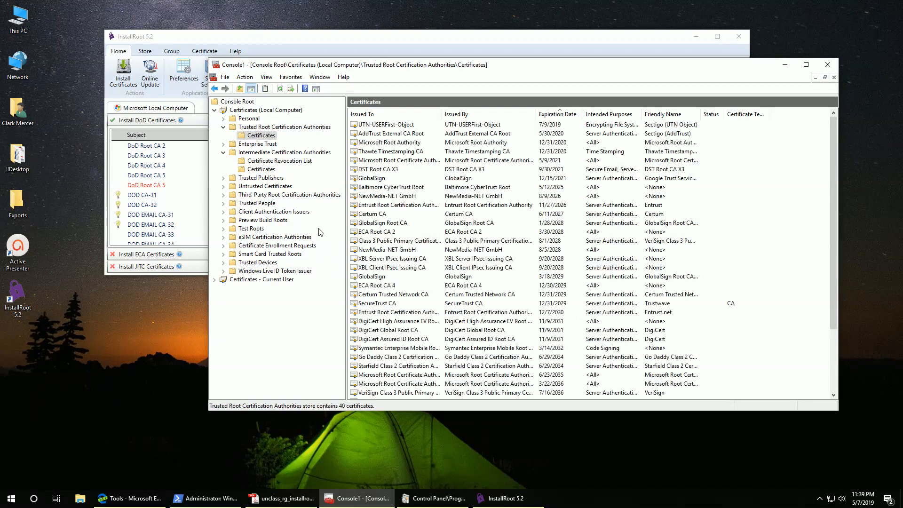
pyautogui.click(280, 89)
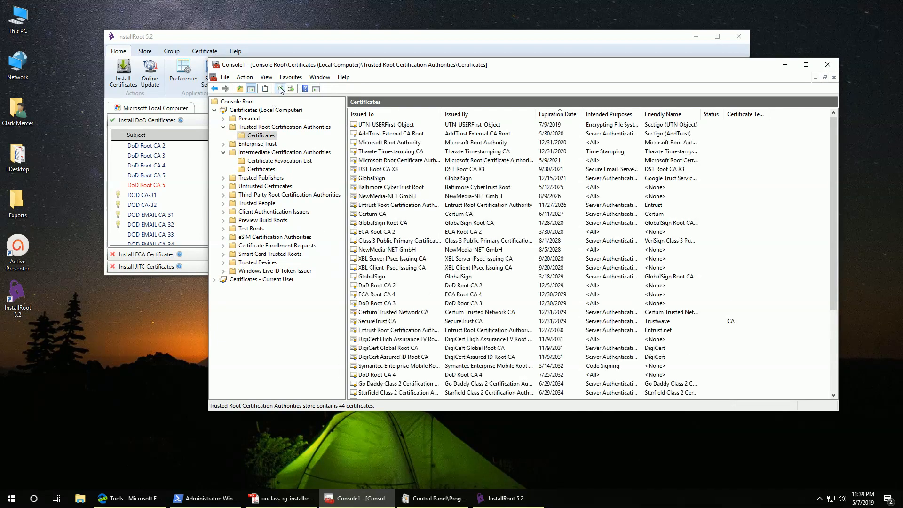
# - Look through the Local Computer trusted root certificates for the DoD Root CA entries, then minimize the console
pyautogui.click(358, 143)
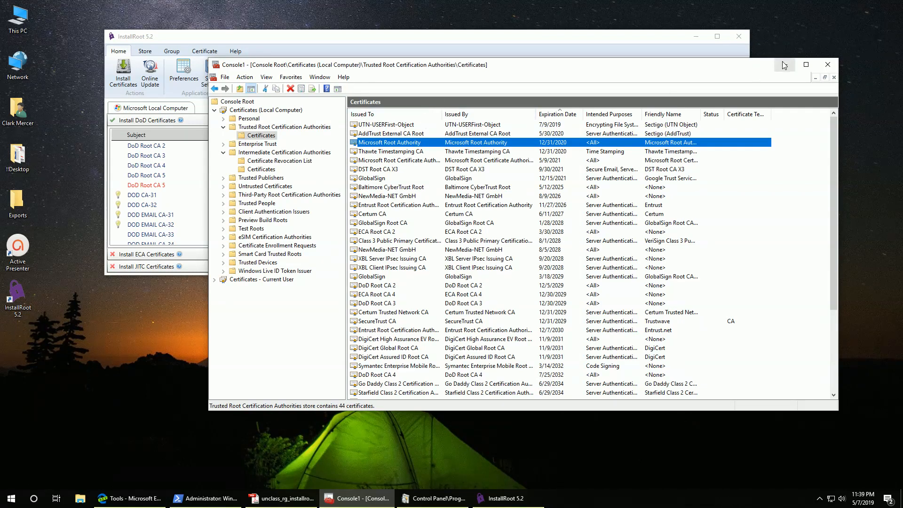
pyautogui.scroll(-5, 408, 212)
pyautogui.scroll(5, 412, 239)
pyautogui.scroll(-5, 412, 240)
pyautogui.click(383, 367)
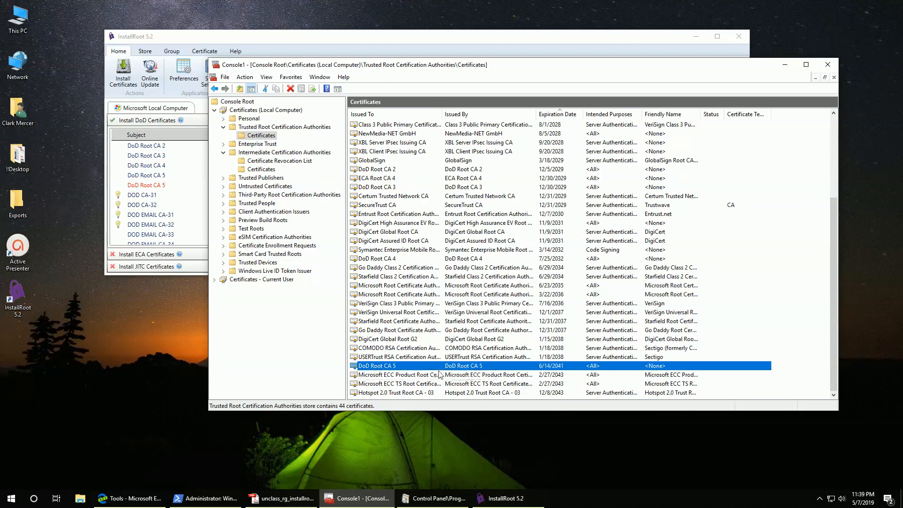
pyautogui.click(785, 64)
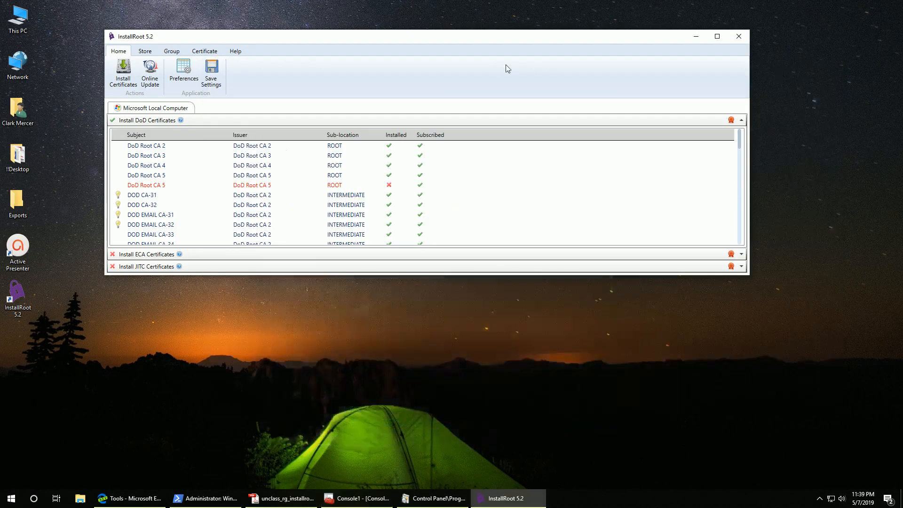
# - Make the InstallRoot window narrower and taller, and select the root certificates from DoD Root CA 2 through the first DoD Root CA 5
pyautogui.moveTo(403, 31); pyautogui.dragTo(458, 35)
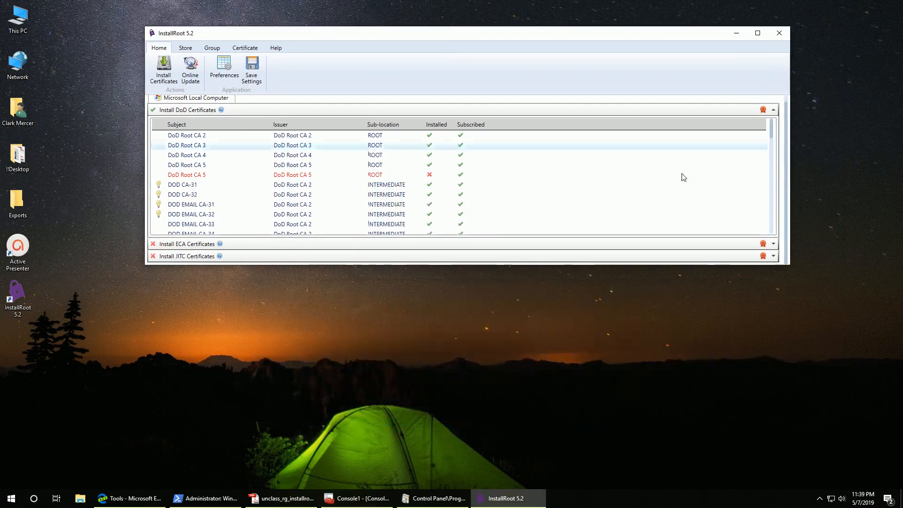
pyautogui.moveTo(788, 266); pyautogui.dragTo(606, 454)
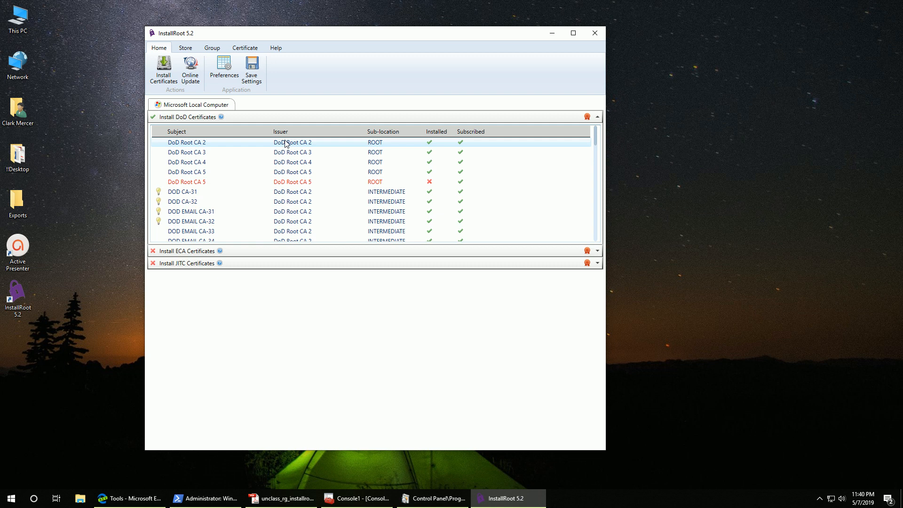
pyautogui.click(229, 144)
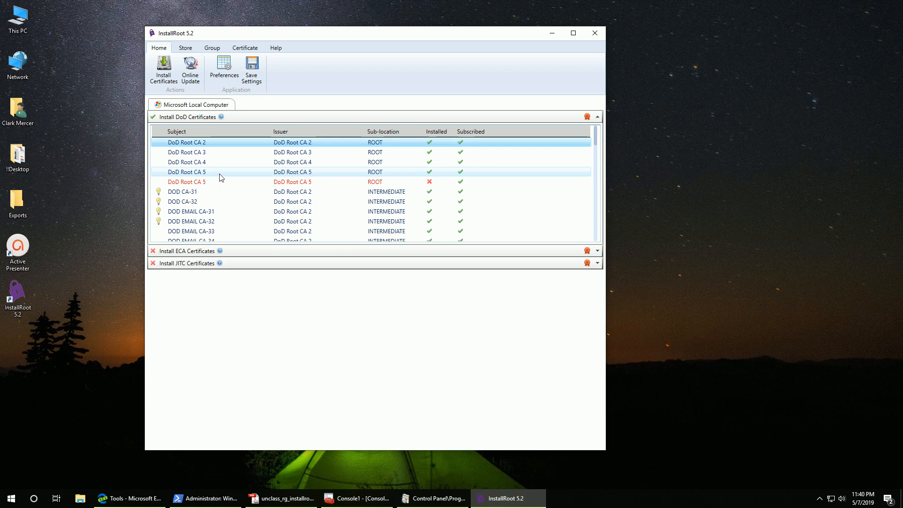
pyautogui.hotkey('shift', 'Down')
pyautogui.hotkey('shift', 'Down')
pyautogui.hotkey('shift', 'Down')
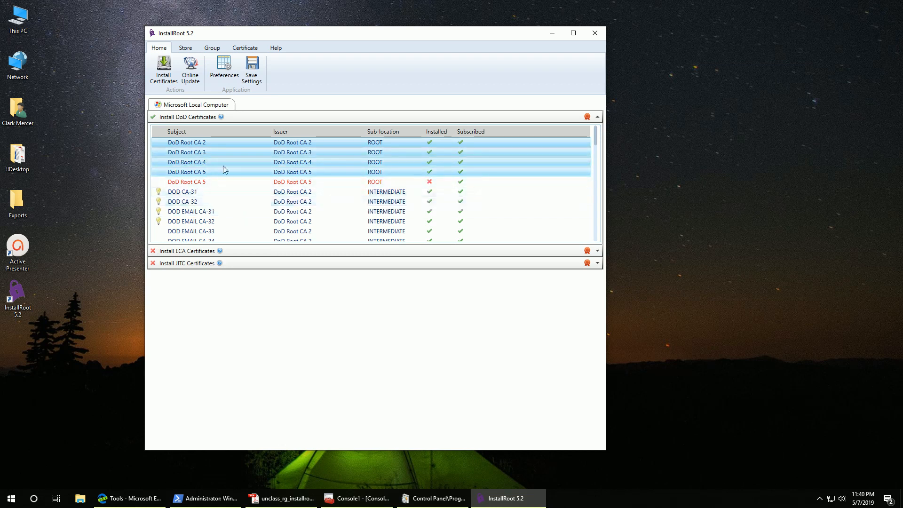
# - Export the selected certificates in PKCS7 format as 2019-05-07 Certificates.p7b to the Exports folder on the Desktop
pyautogui.click(186, 47)
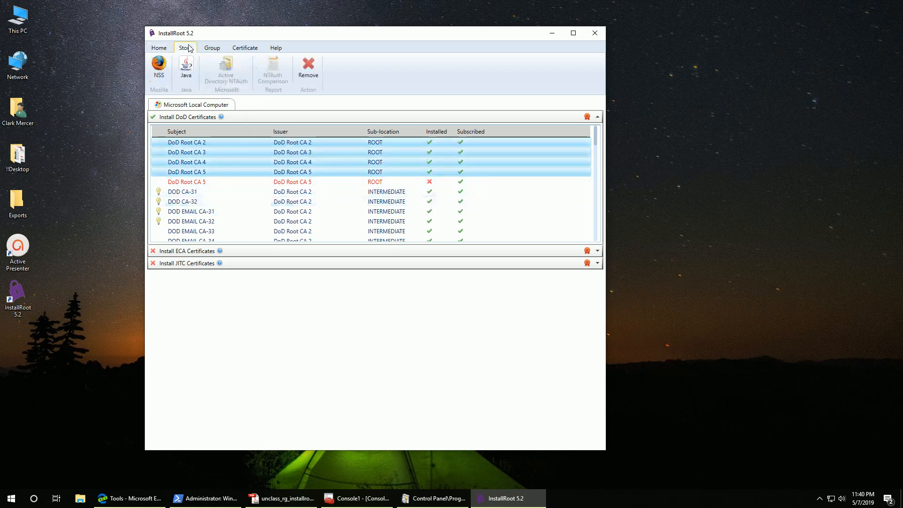
pyautogui.click(208, 49)
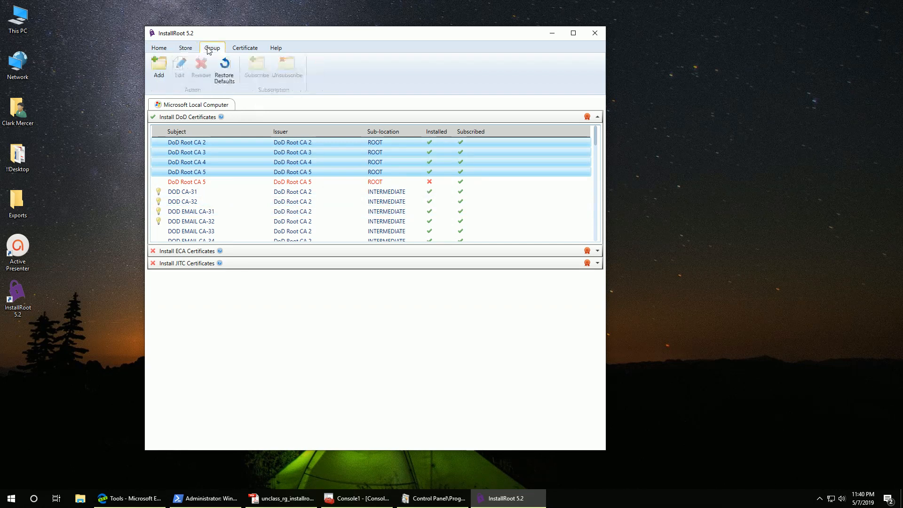
pyautogui.click(248, 49)
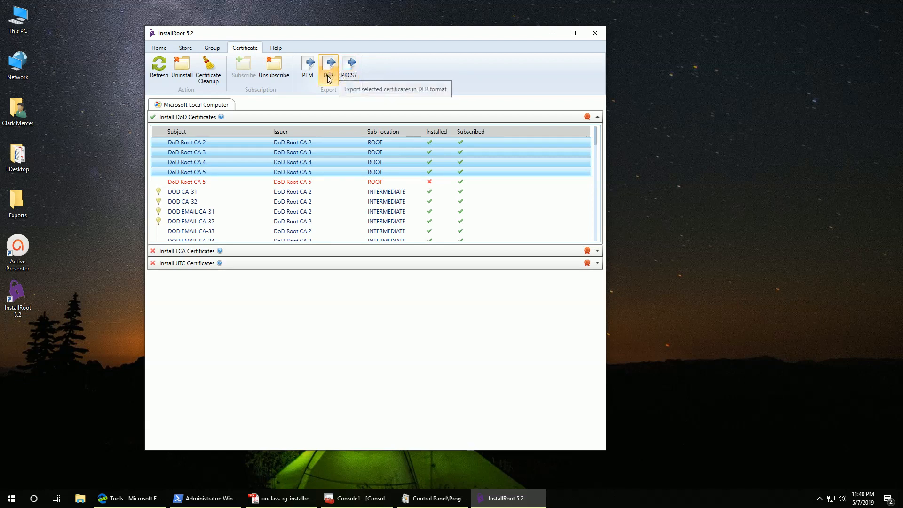
pyautogui.click(354, 79)
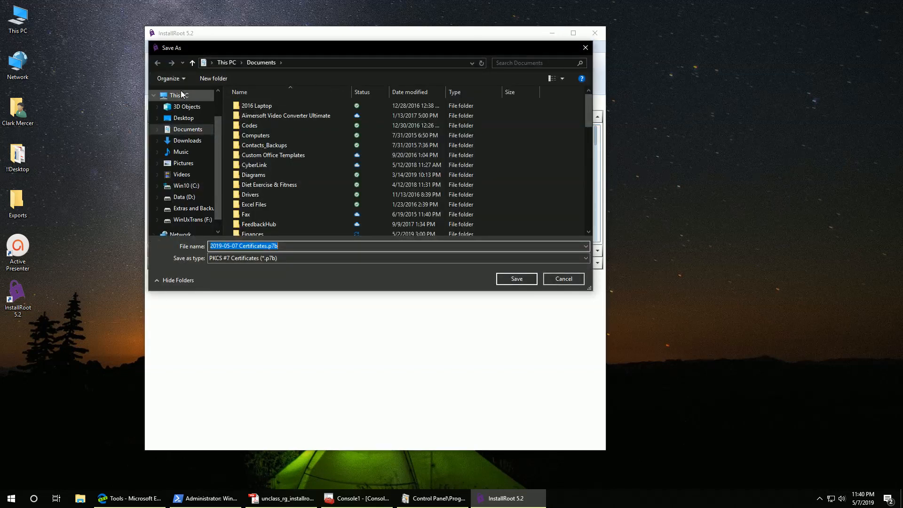
pyautogui.click(185, 117)
pyautogui.click(249, 115)
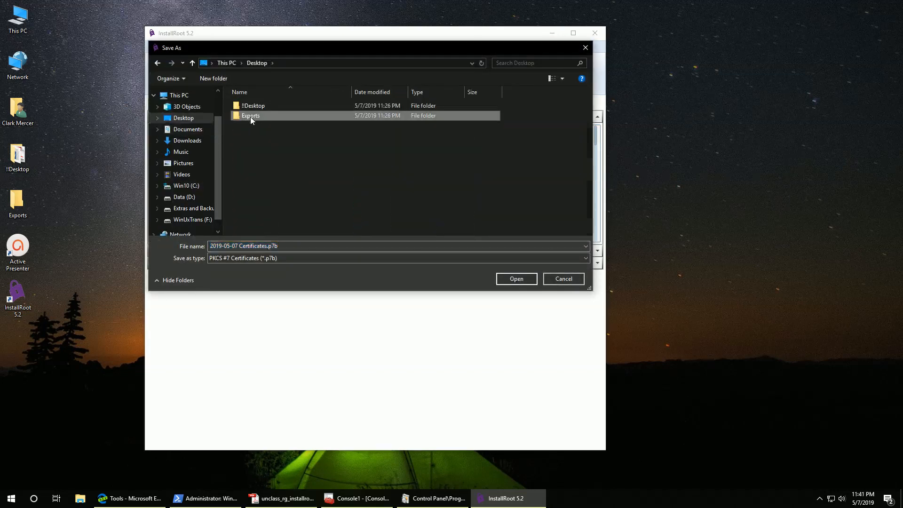
pyautogui.doubleClick(249, 114)
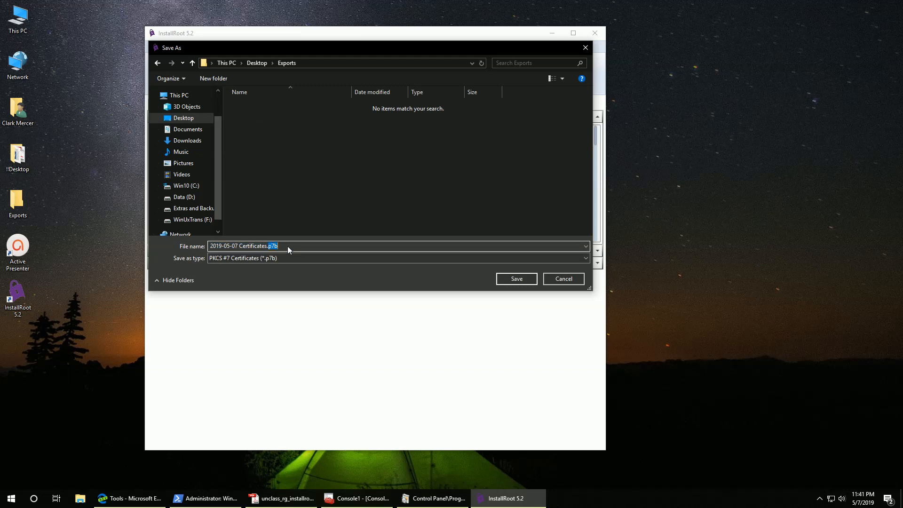
pyautogui.click(313, 242)
pyautogui.click(516, 279)
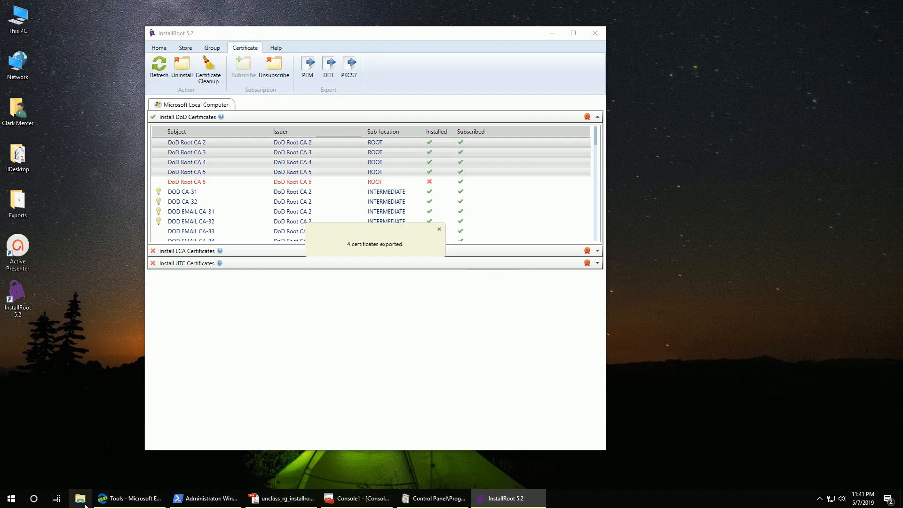
# - Open 2019-05-07 Certificates.p7b from the desktop's Exports folder, and enlarge the certmgr window and its tree pane
pyautogui.doubleClick(27, 194)
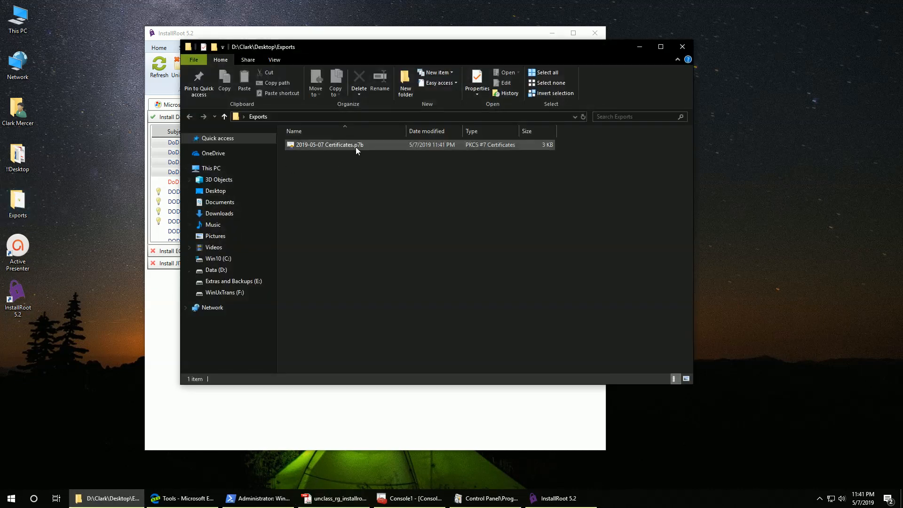
pyautogui.click(355, 146)
pyautogui.doubleClick(340, 144)
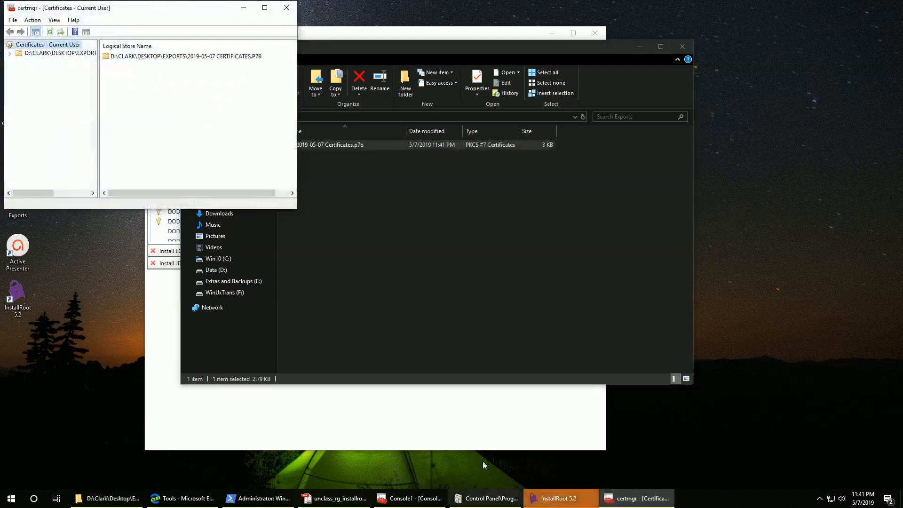
pyautogui.moveTo(179, 8); pyautogui.dragTo(301, 55)
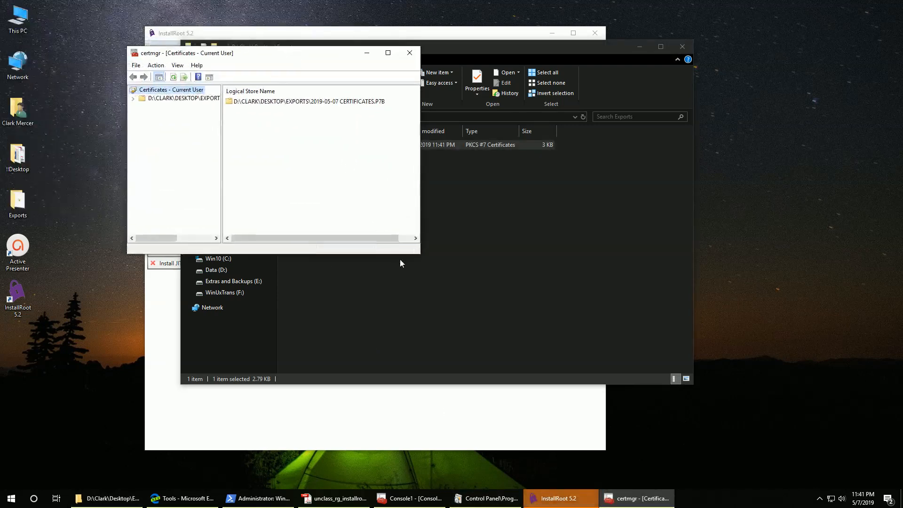
pyautogui.moveTo(420, 255); pyautogui.dragTo(736, 412)
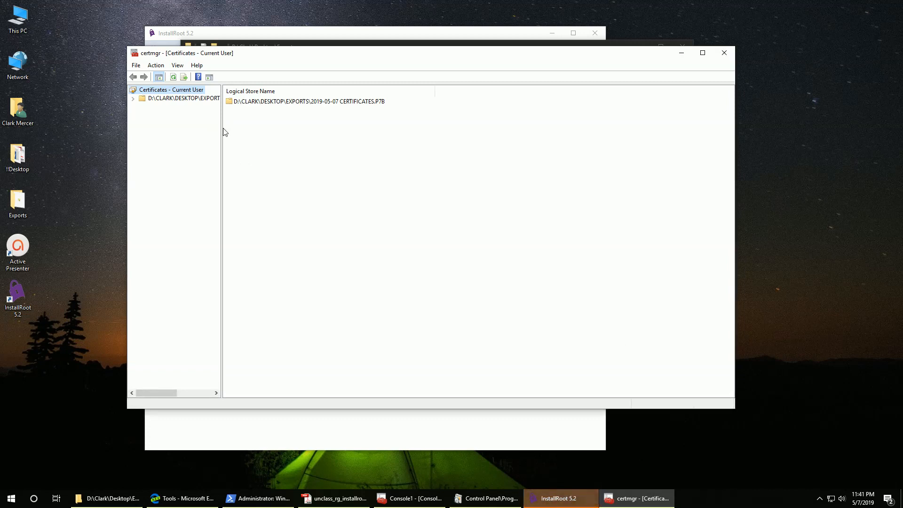
pyautogui.moveTo(224, 129); pyautogui.dragTo(310, 129)
# - Examine the DoD root certificates inside the exported P7B file and open the properties of DoD Root CA 2
pyautogui.click(133, 98)
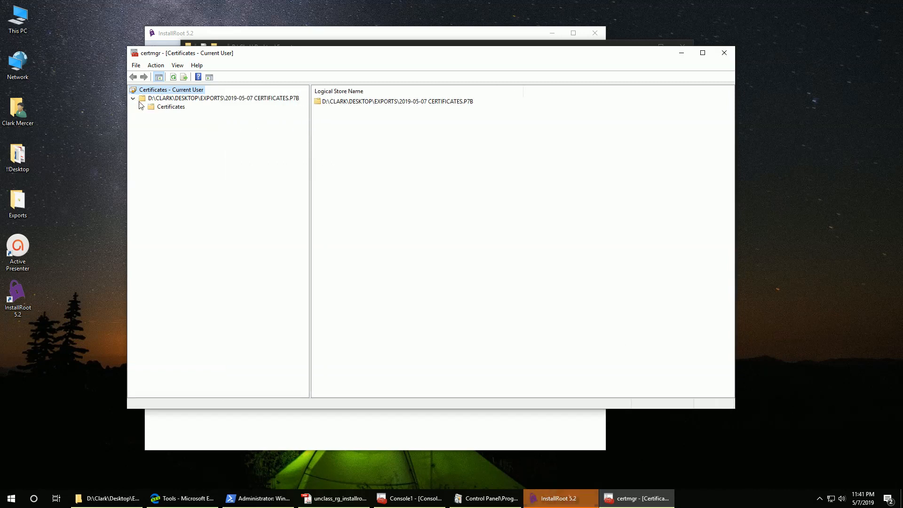
pyautogui.click(162, 107)
pyautogui.click(343, 103)
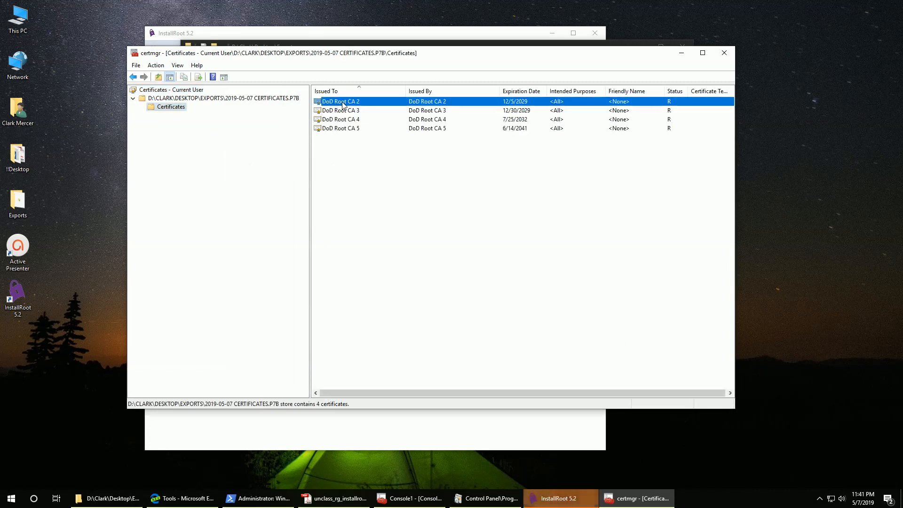
pyautogui.click(348, 129)
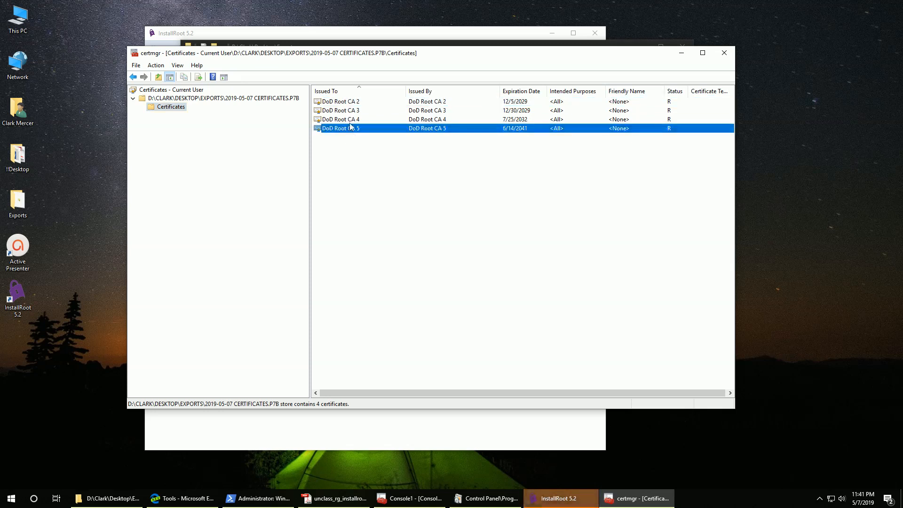
pyautogui.click(351, 120)
pyautogui.click(352, 112)
pyautogui.click(354, 103)
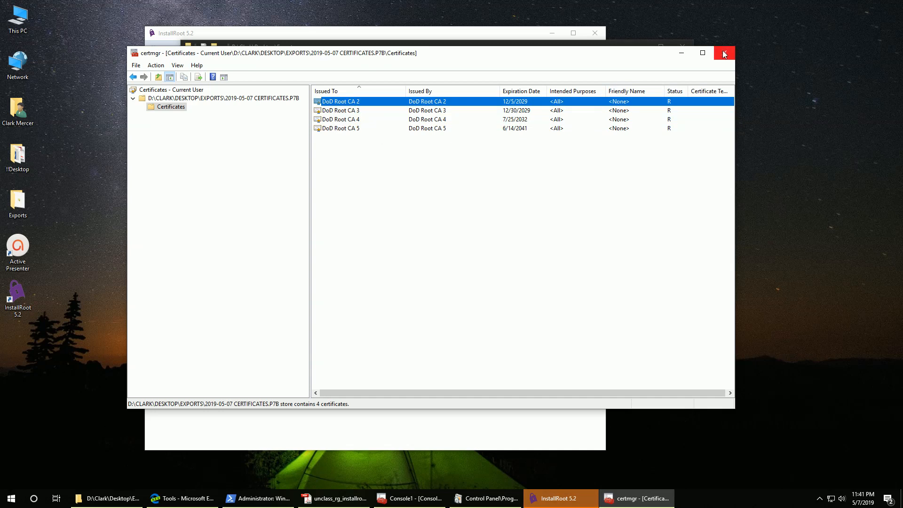
pyautogui.doubleClick(354, 103)
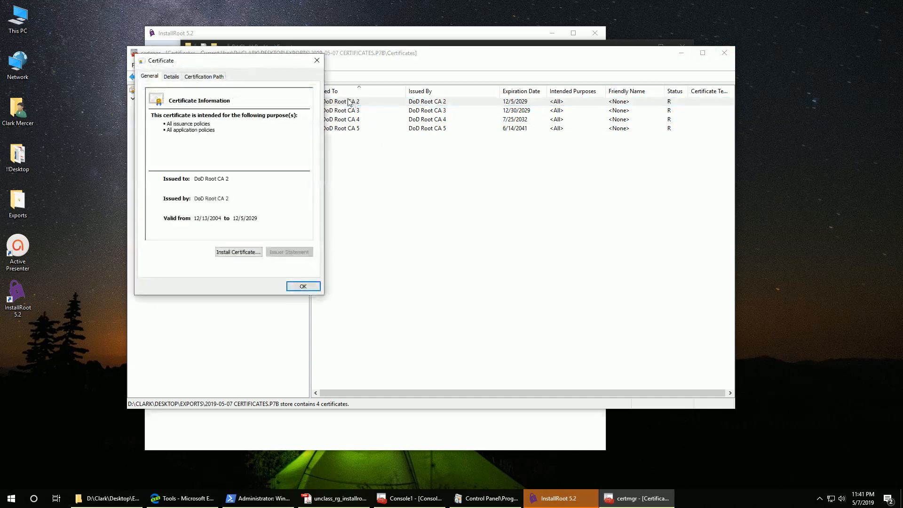
# - Review the details of DoD Root CA 2 and the file formats in its export wizard, including Base-64 encoded X.509, and cancel without exporting
pyautogui.click(170, 77)
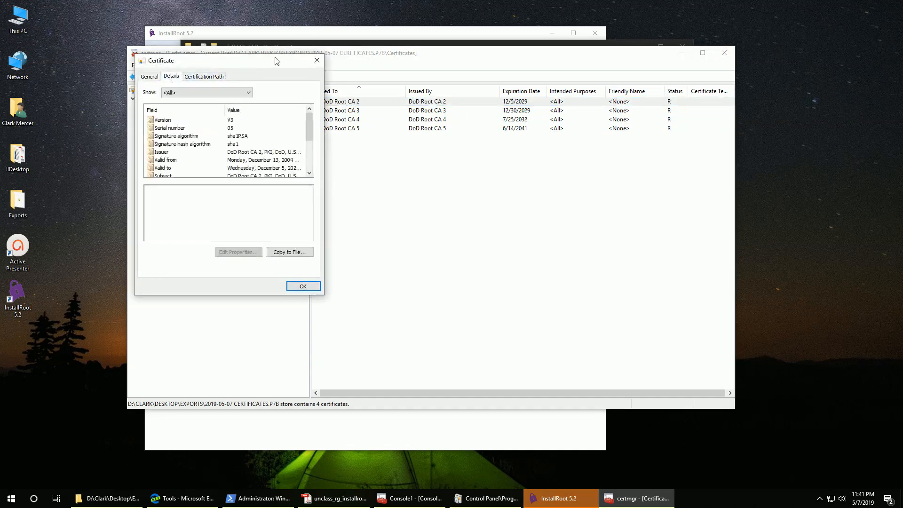
pyautogui.click(316, 60)
pyautogui.rightClick(348, 103)
pyautogui.moveTo(374, 120)
pyautogui.click(438, 135)
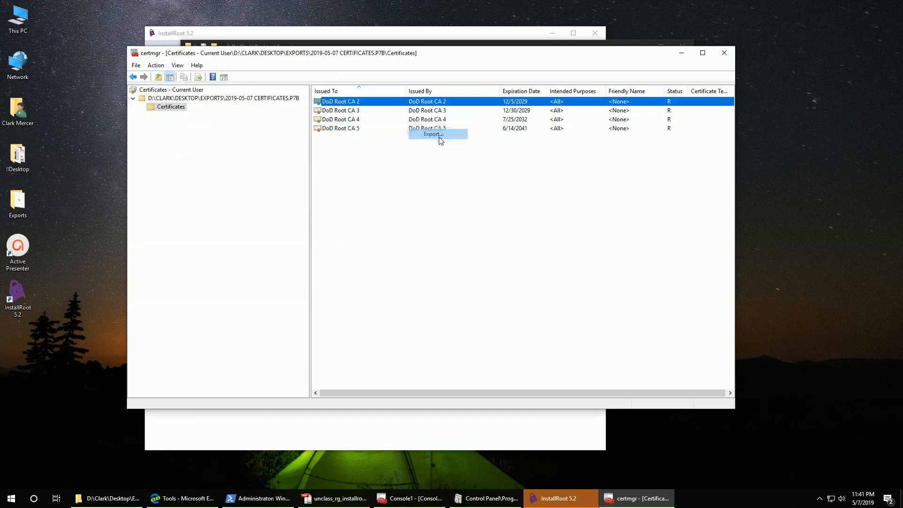
pyautogui.click(502, 343)
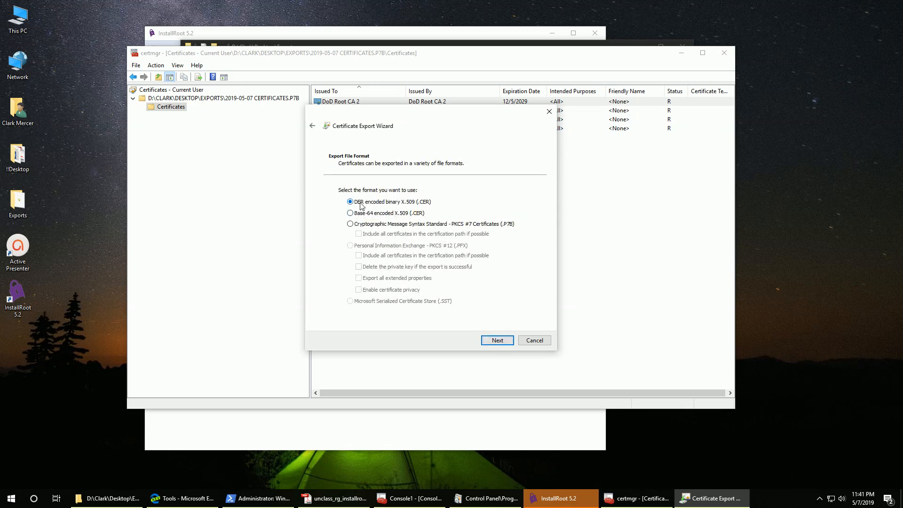
pyautogui.click(351, 213)
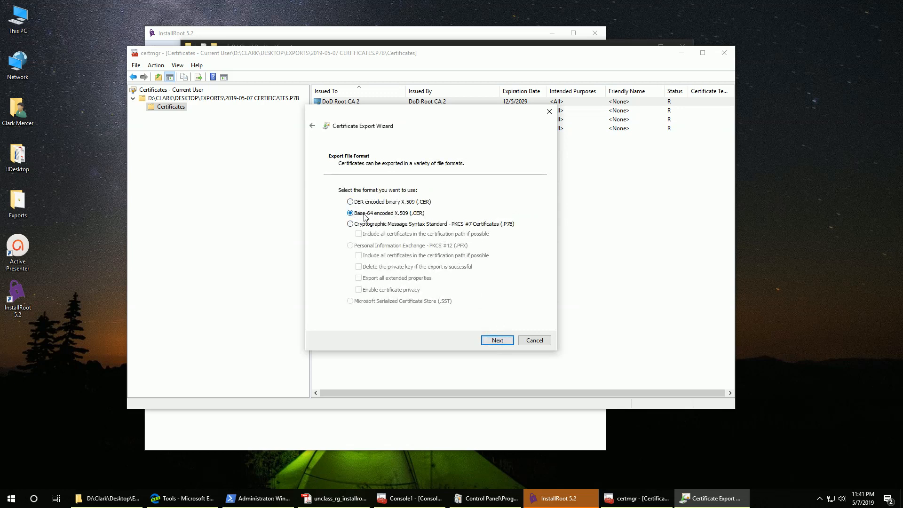
pyautogui.click(534, 340)
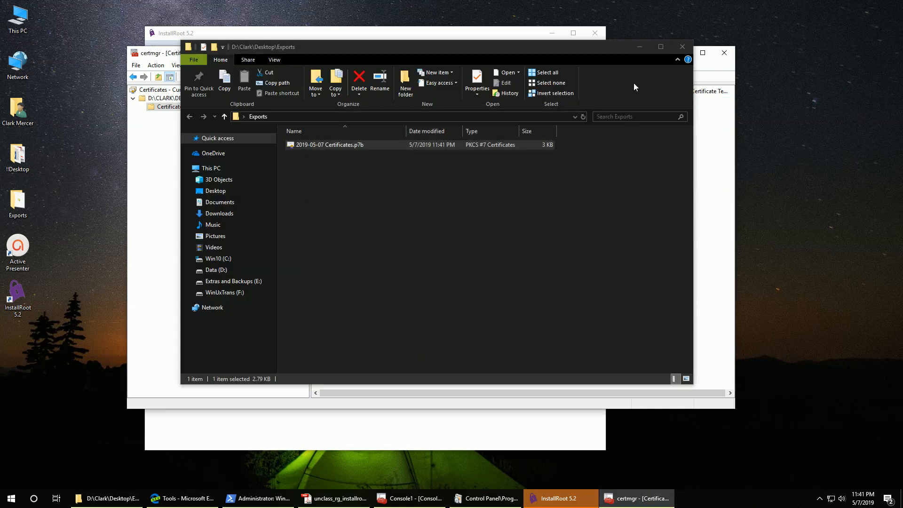
# - Return to InstallRoot and export the selected DoD root certificates in PEM format to the Exports folder on the Desktop
pyautogui.click(640, 46)
pyautogui.click(432, 33)
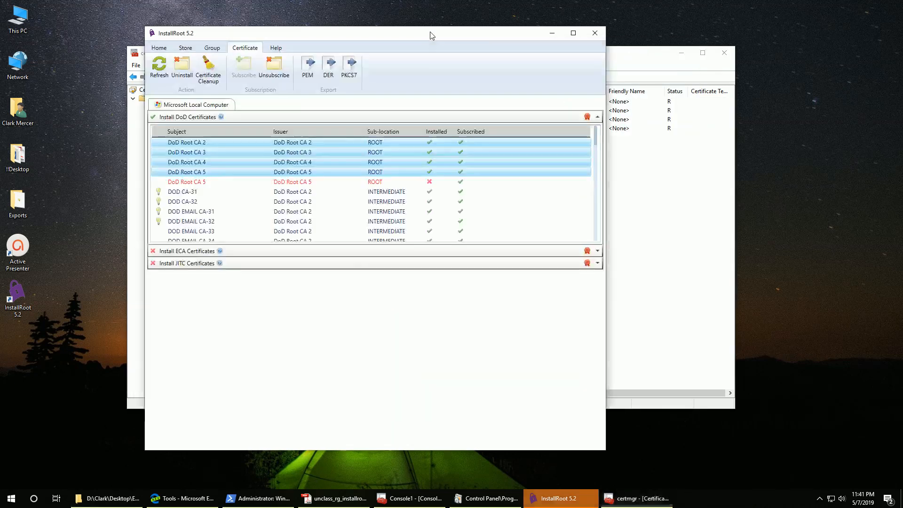
pyautogui.click(306, 67)
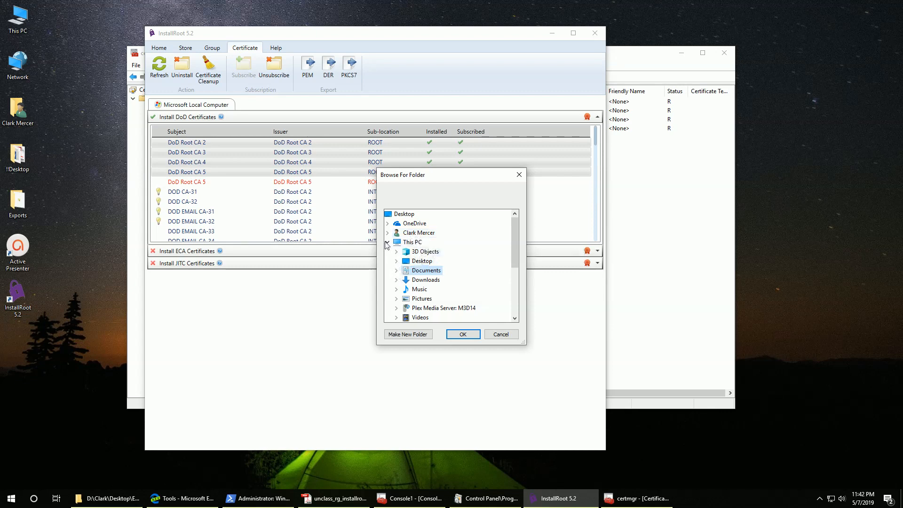
pyautogui.click(396, 261)
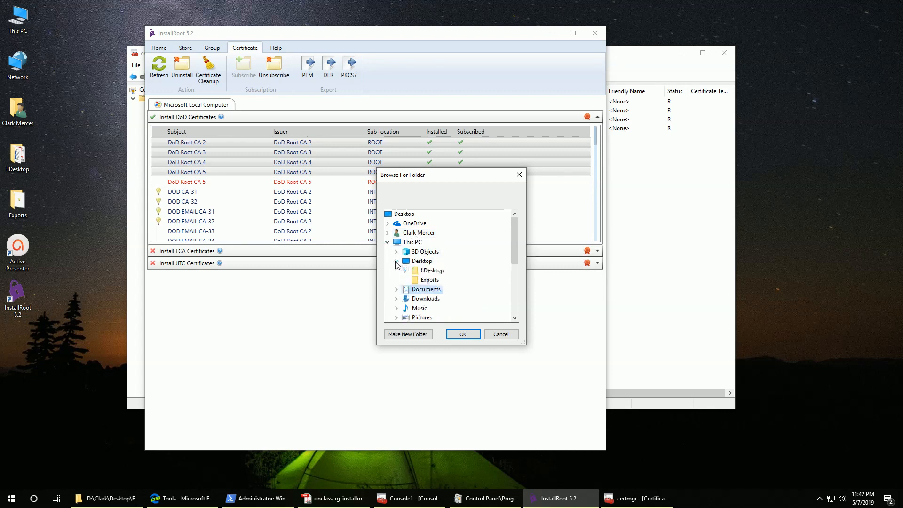
pyautogui.click(428, 280)
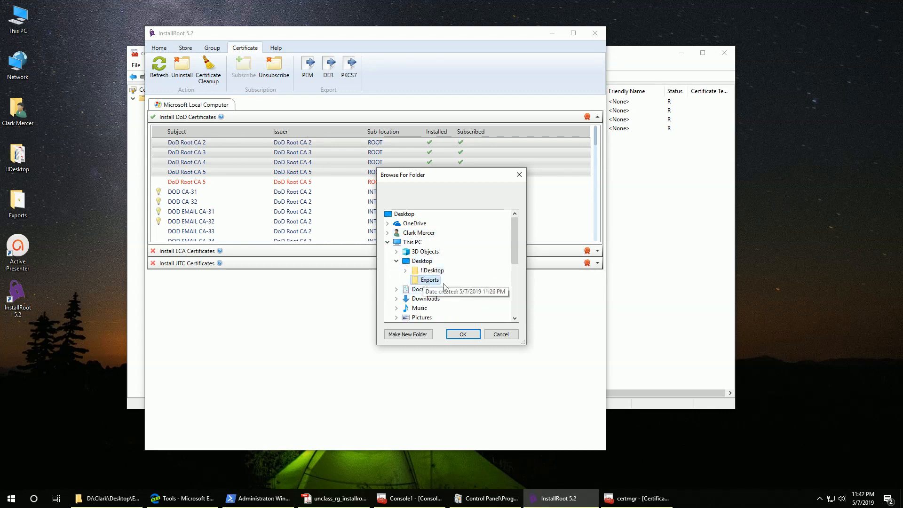
pyautogui.click(461, 333)
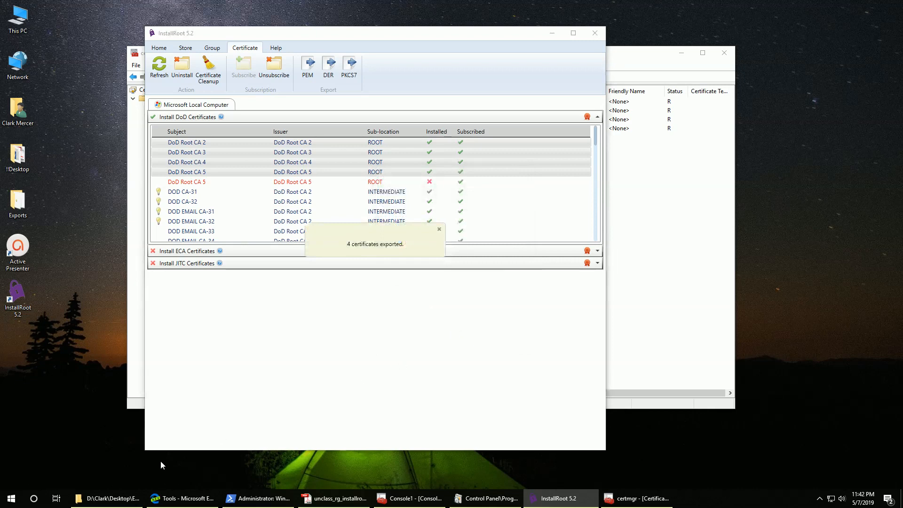
# - Show the Exports folder and widen the Name column enough to read the full certificate file names
pyautogui.click(108, 498)
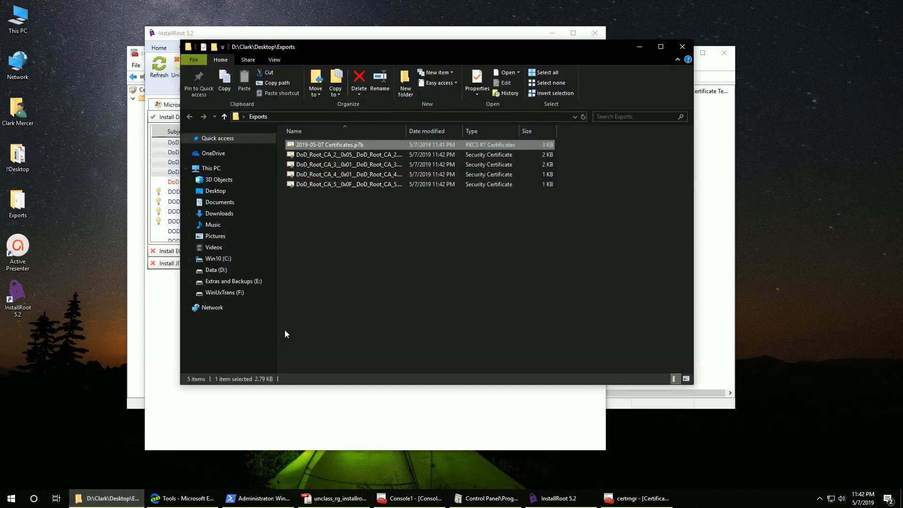
pyautogui.moveTo(407, 131); pyautogui.dragTo(449, 134)
pyautogui.click(407, 156)
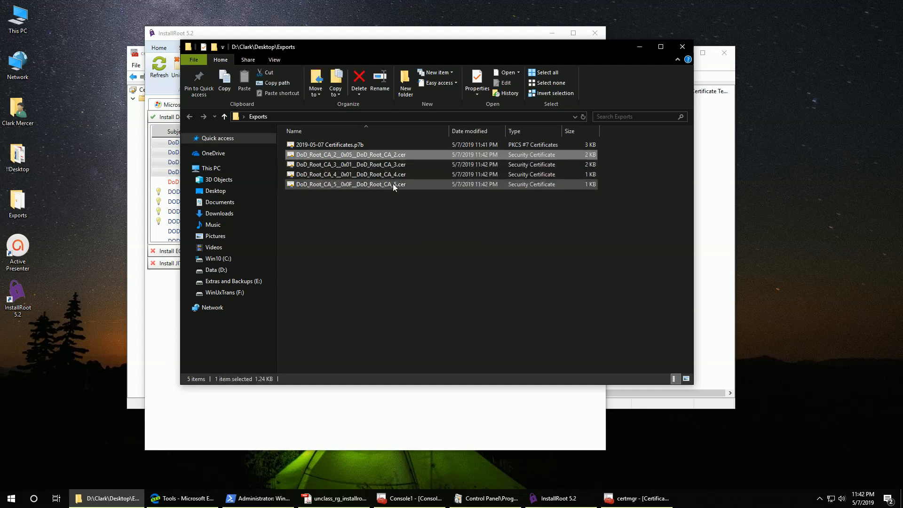
# - Open the exported DoD Root CA 2 .cer file, examine its validity, subject and certification path, and close the certificate
pyautogui.doubleClick(394, 155)
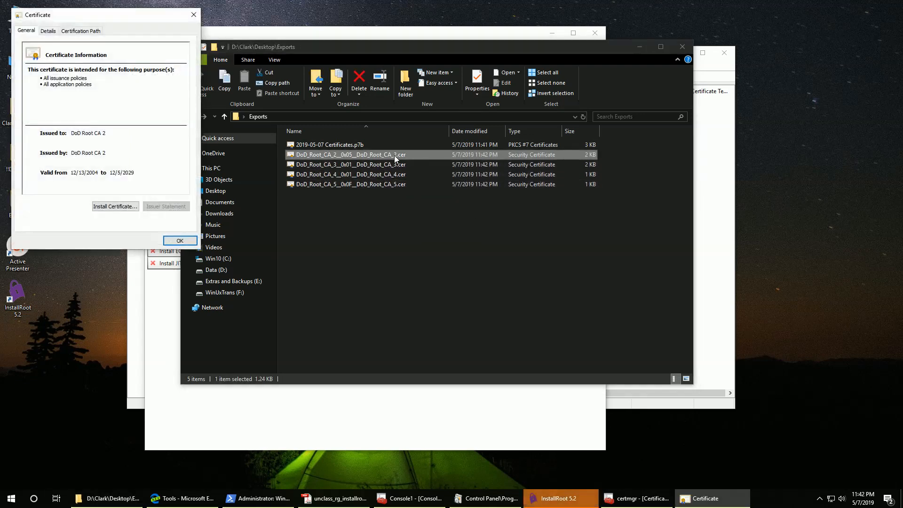
pyautogui.moveTo(134, 18); pyautogui.dragTo(487, 187)
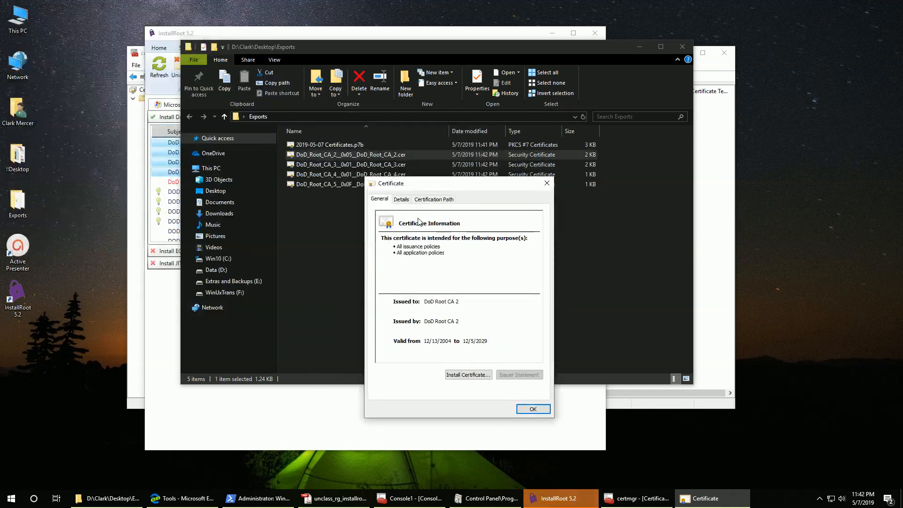
pyautogui.click(400, 199)
pyautogui.click(397, 283)
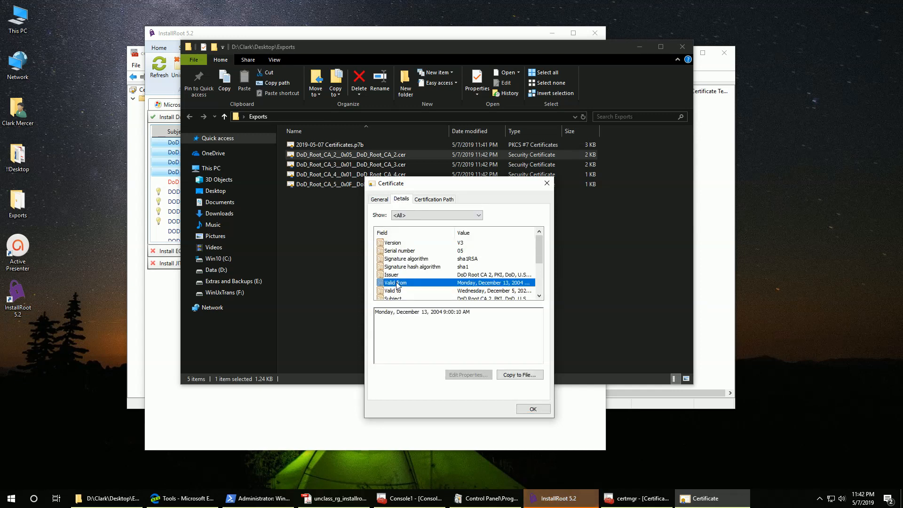
pyautogui.click(394, 299)
pyautogui.scroll(-3, 415, 272)
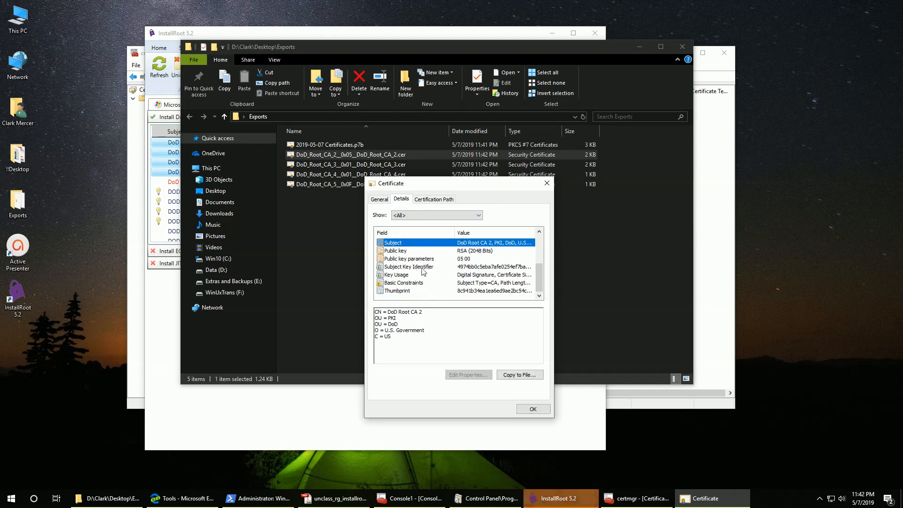
pyautogui.click(434, 200)
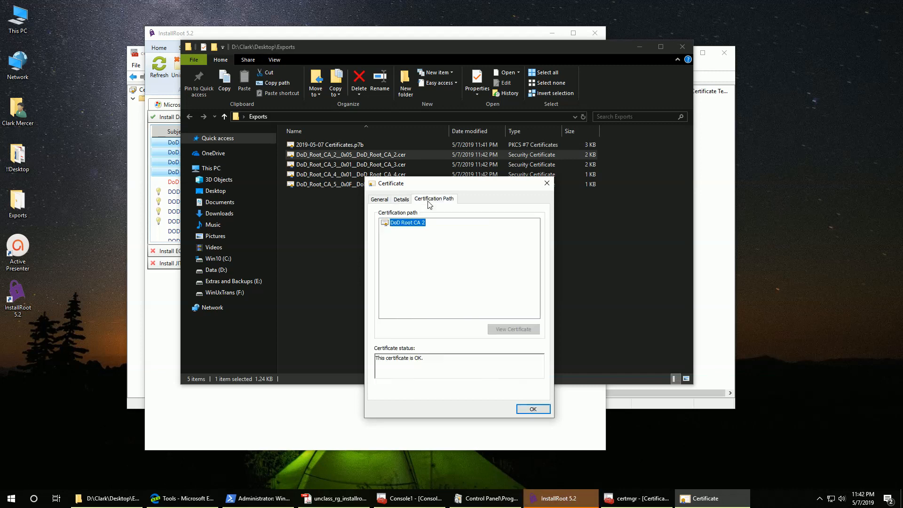
pyautogui.click(532, 409)
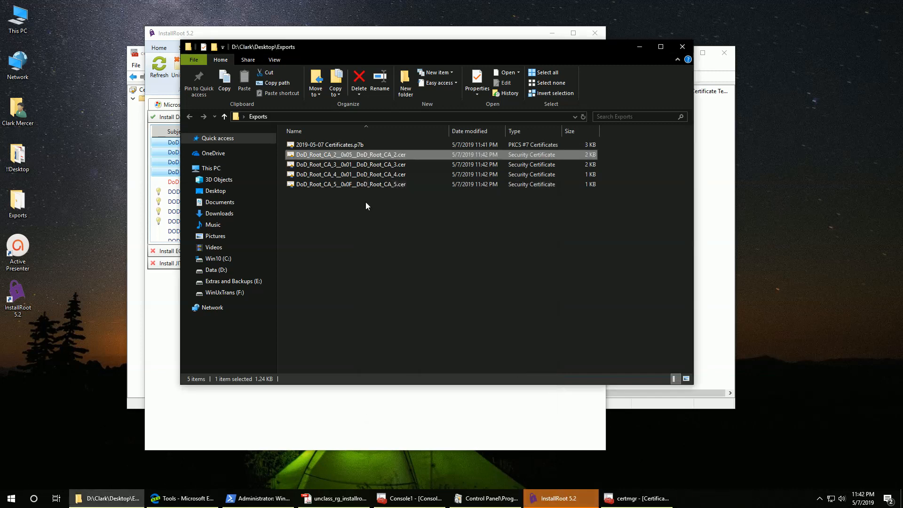
# - View the DoD Root CA 2 .cer file in Notepad, highlight its BEGIN and END CERTIFICATE lines, and return to InstallRoot
pyautogui.rightClick(394, 154)
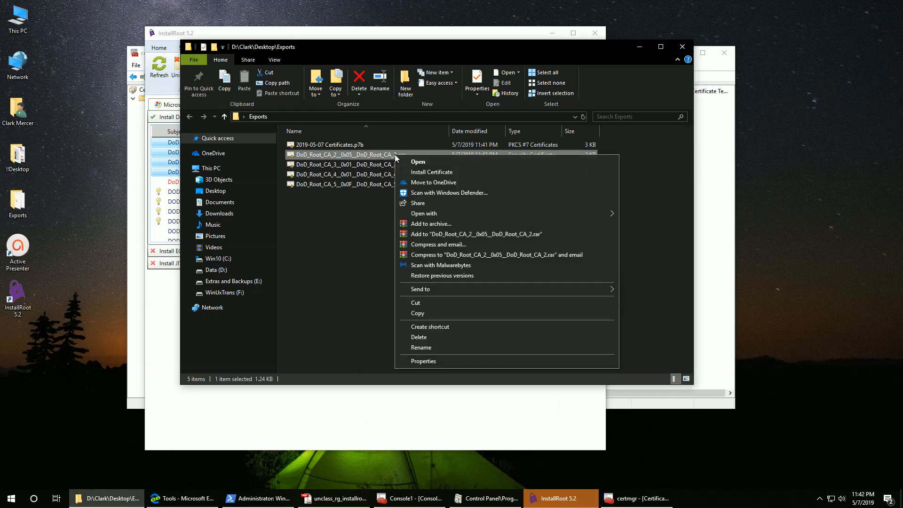
pyautogui.moveTo(428, 213)
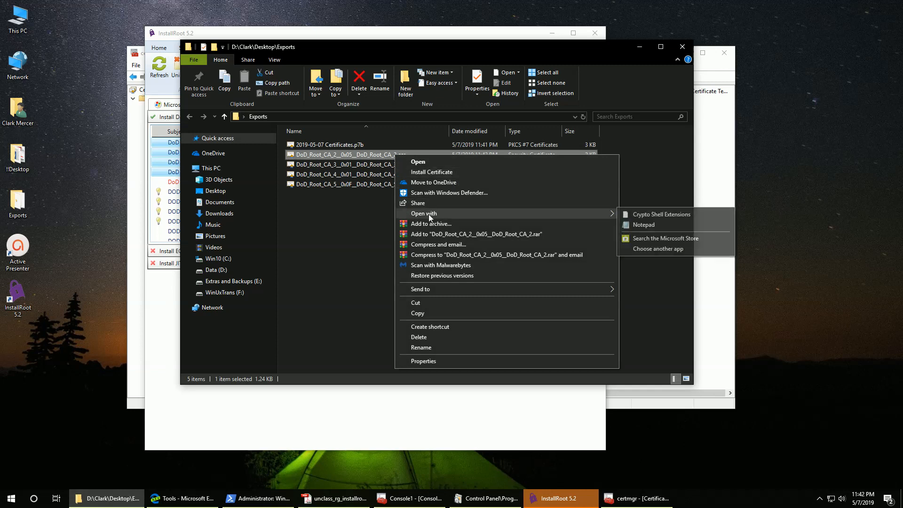
pyautogui.click(630, 225)
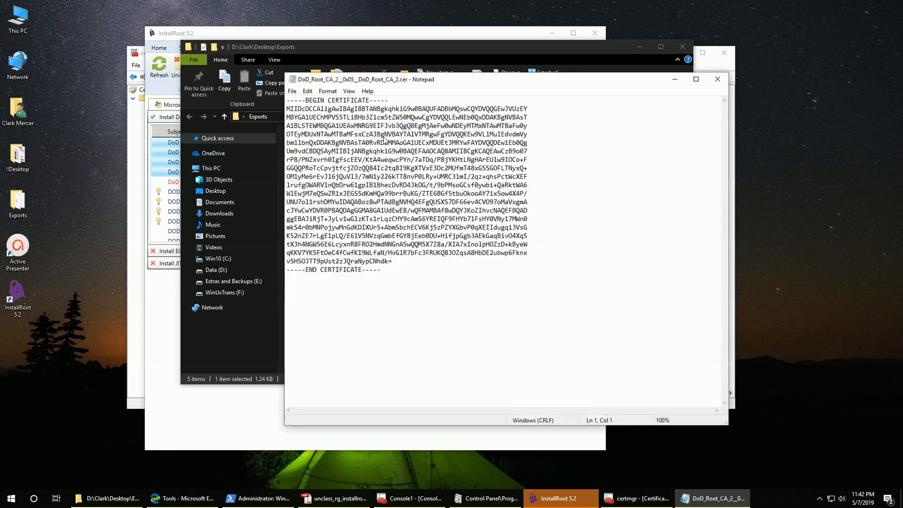
pyautogui.moveTo(392, 101); pyautogui.dragTo(279, 97)
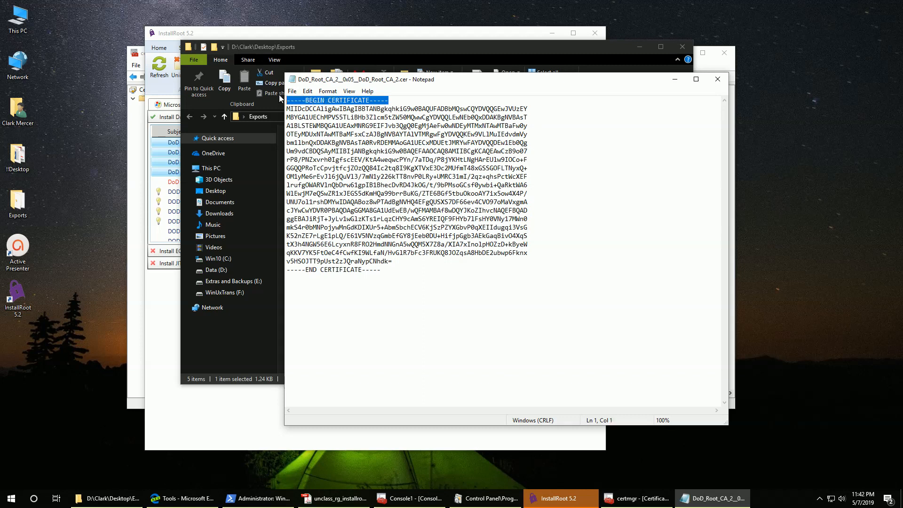
pyautogui.moveTo(392, 271); pyautogui.dragTo(285, 269)
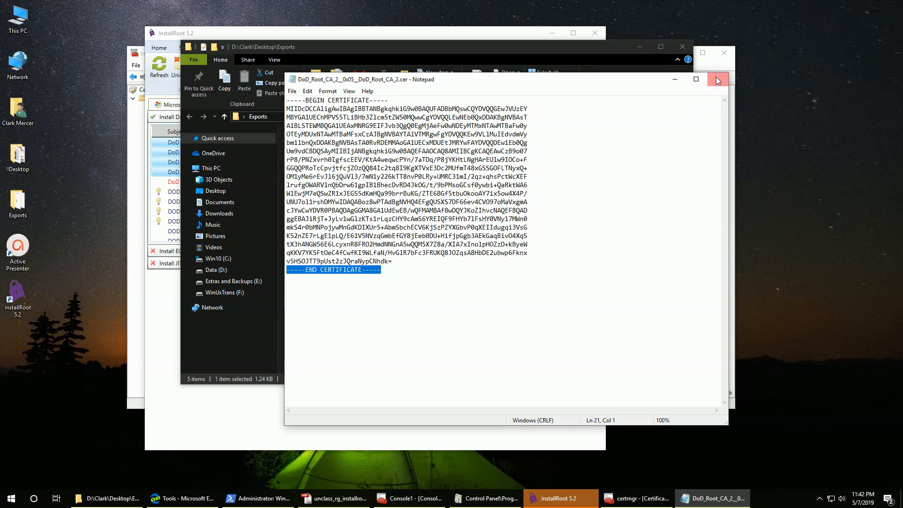
pyautogui.click(716, 79)
pyautogui.click(639, 48)
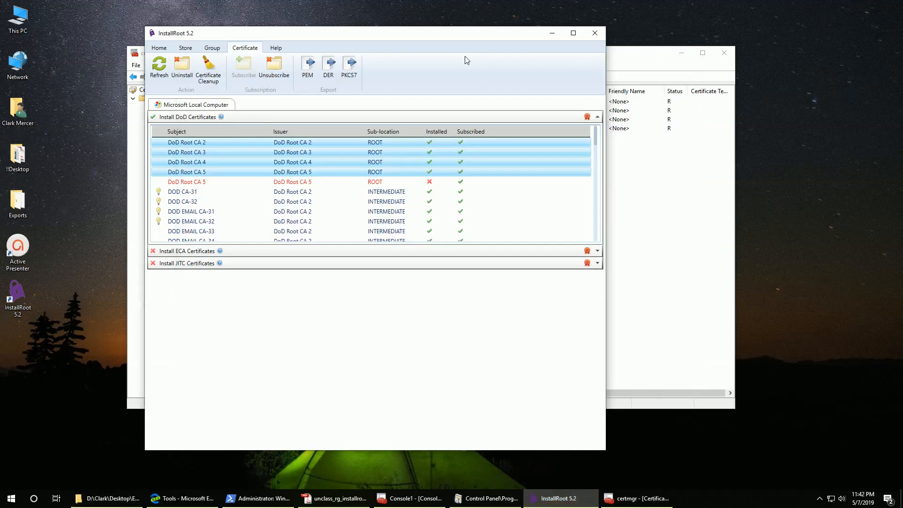
# - Open InstallRoot's Certificate Cleanup, move its window to the upper left of the desktop and enlarge it
pyautogui.moveTo(263, 36); pyautogui.dragTo(241, 31)
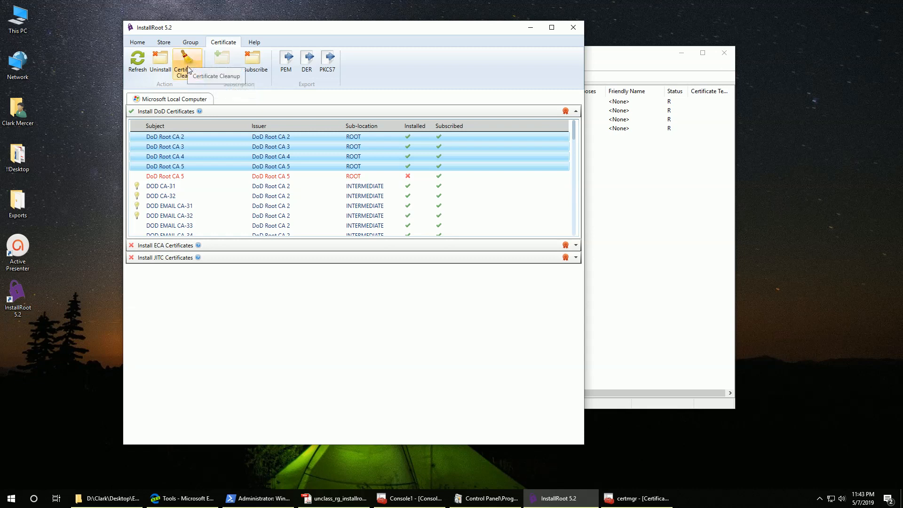
pyautogui.click(187, 65)
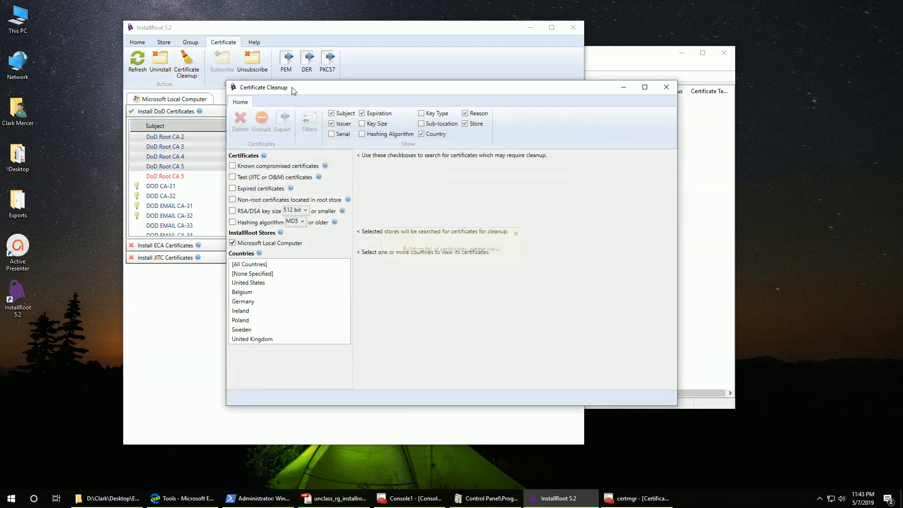
pyautogui.moveTo(199, 30); pyautogui.dragTo(187, 23)
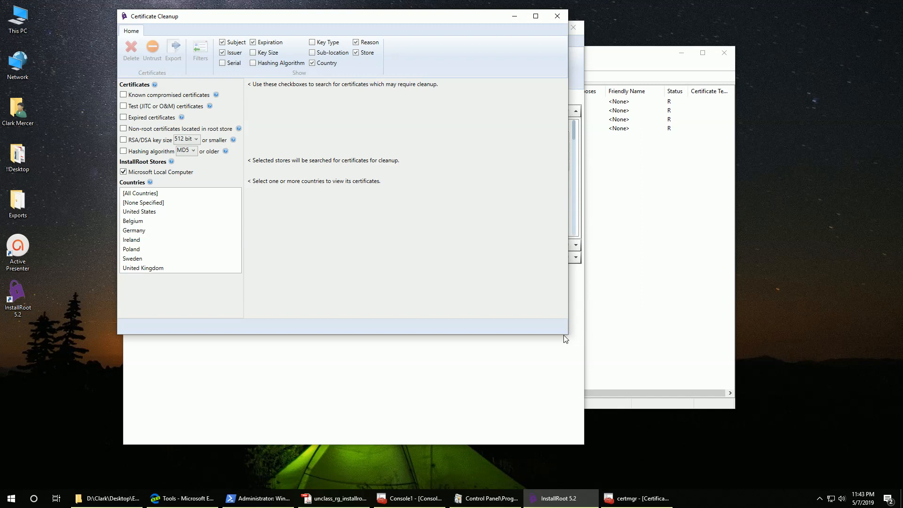
pyautogui.moveTo(567, 337); pyautogui.dragTo(760, 459)
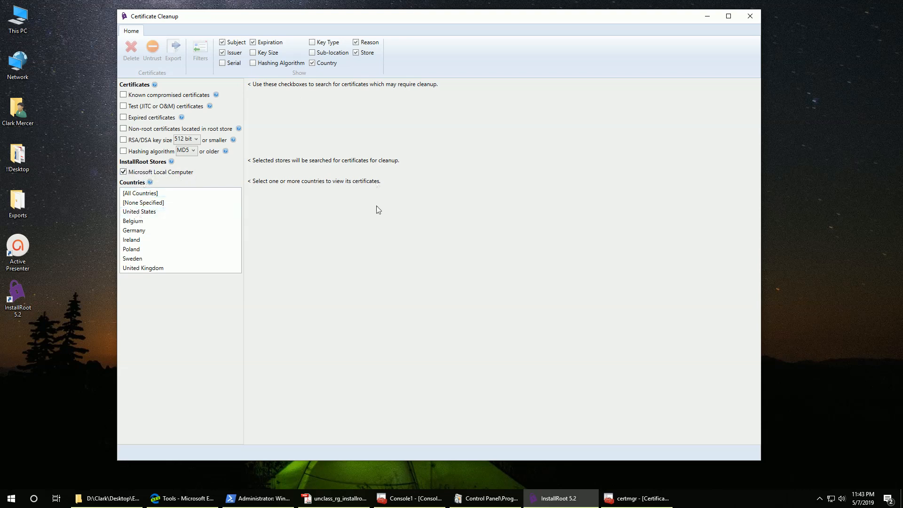
# - Check the certificates with no country specified, and set the cleanup search to list certificates from all countries
pyautogui.click(138, 194)
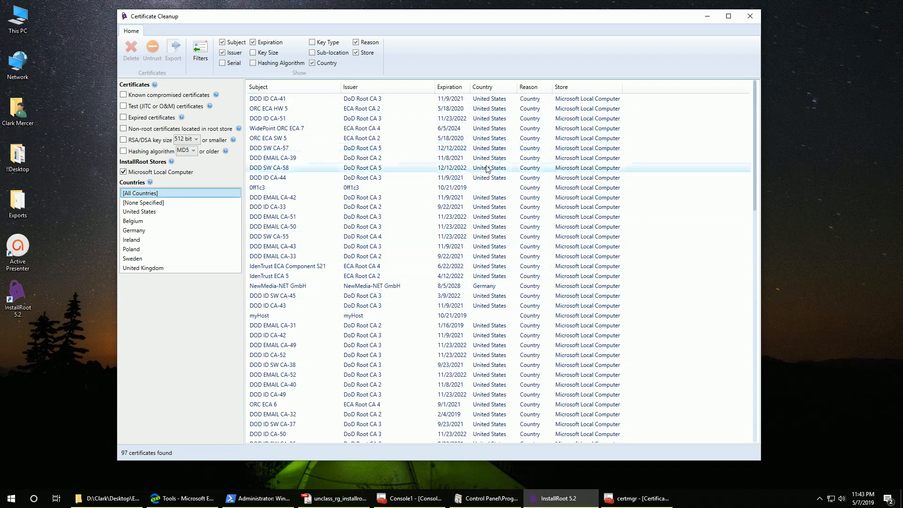
pyautogui.click(142, 203)
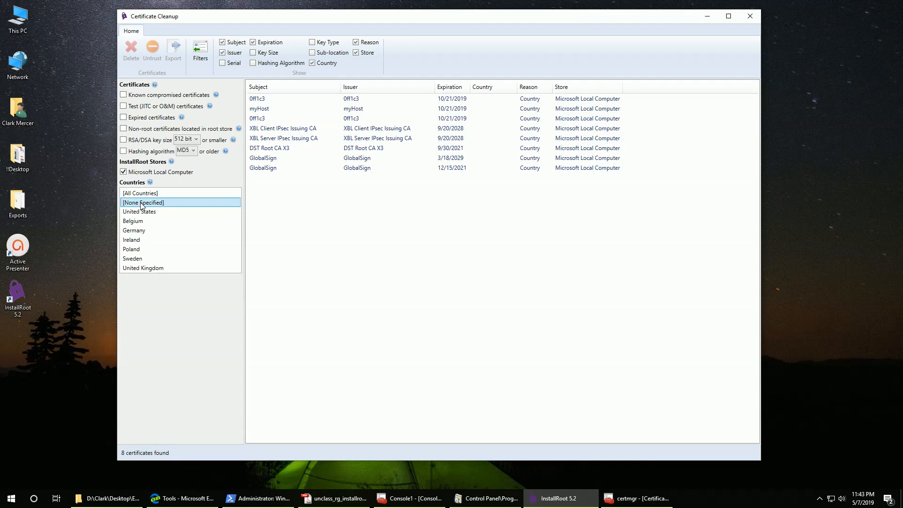
pyautogui.click(146, 193)
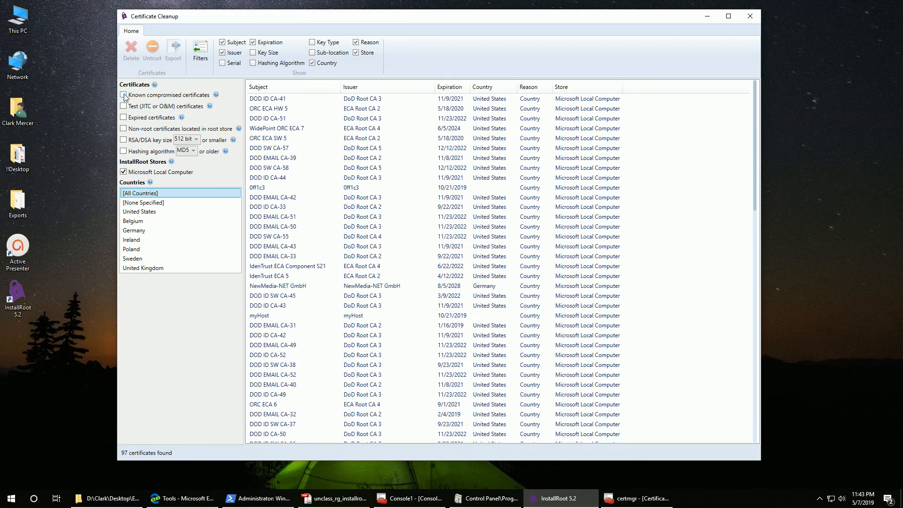
pyautogui.click(200, 51)
pyautogui.click(200, 50)
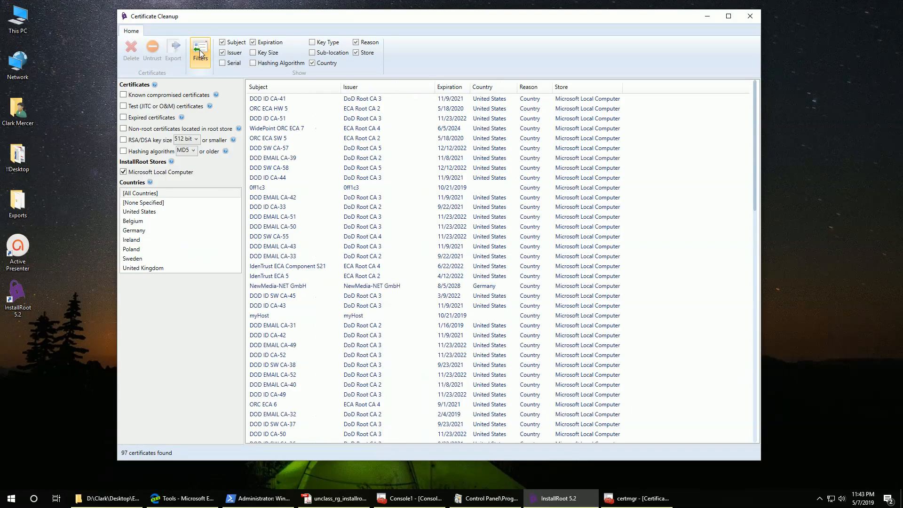
# - Limit the cleanup search to known compromised and test (JITC or O&M) certificates, and move the window aside to reveal InstallRoot
pyautogui.click(124, 95)
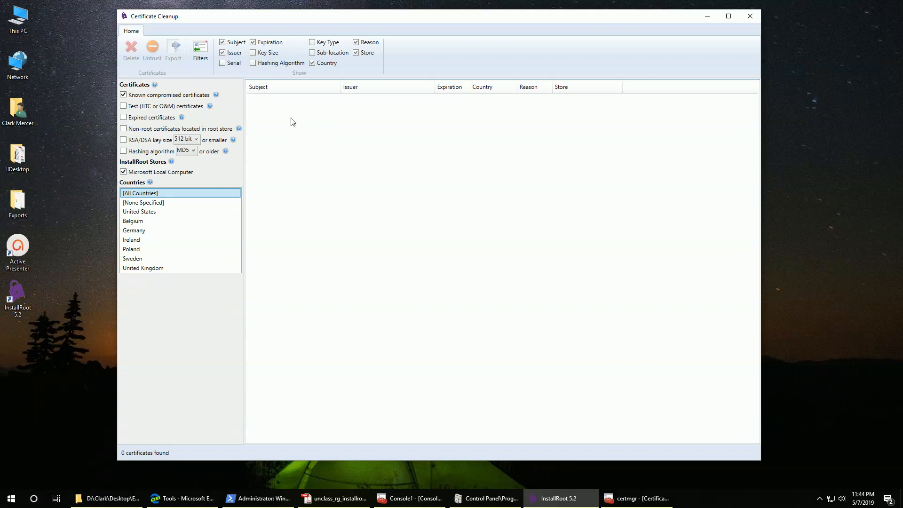
pyautogui.click(131, 108)
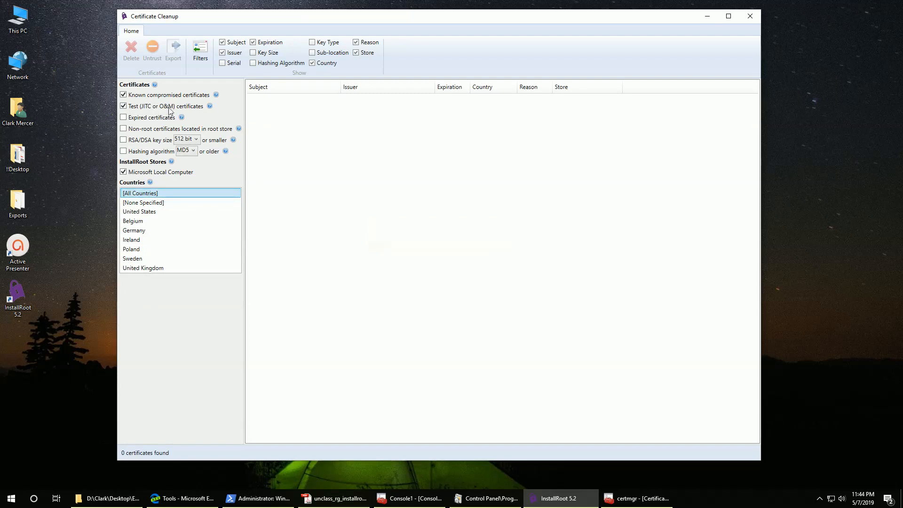
pyautogui.moveTo(244, 26); pyautogui.dragTo(444, 35)
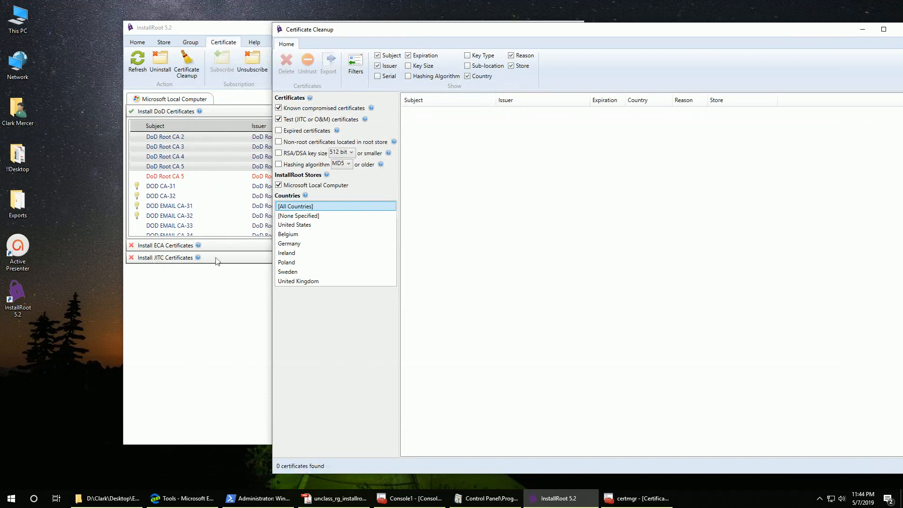
# - Move Certificate Cleanup back over InstallRoot, include expired certificates in the search and sort the list by expiration
pyautogui.moveTo(360, 38); pyautogui.dragTo(201, 24)
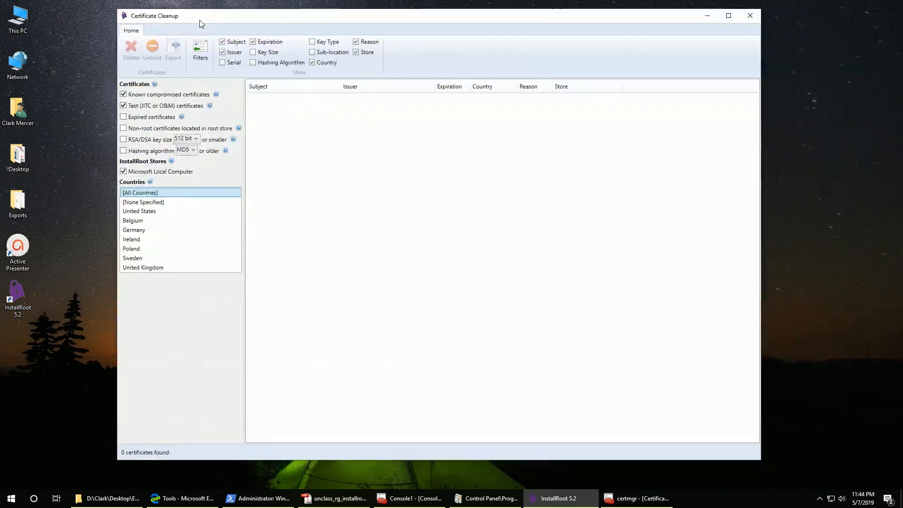
pyautogui.click(121, 118)
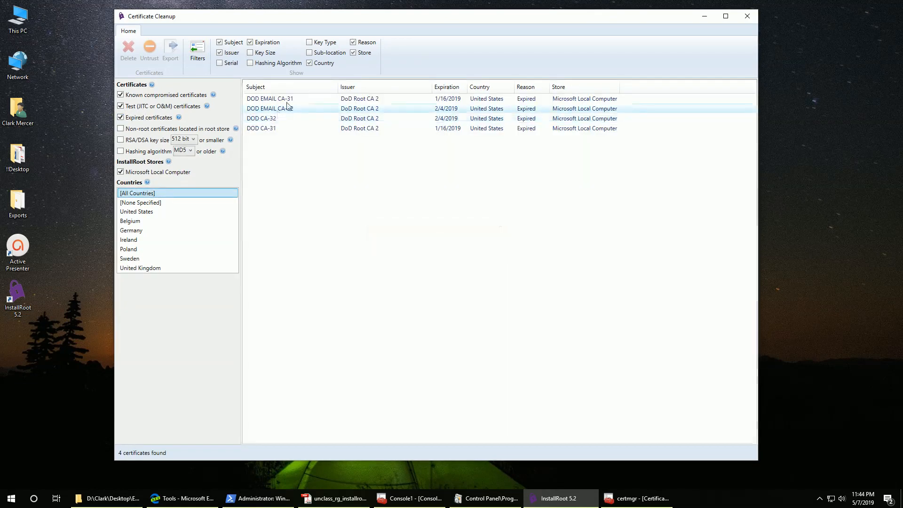
pyautogui.click(318, 99)
pyautogui.keyDown('ctrl'); pyautogui.click(324, 128); pyautogui.keyUp('ctrl')
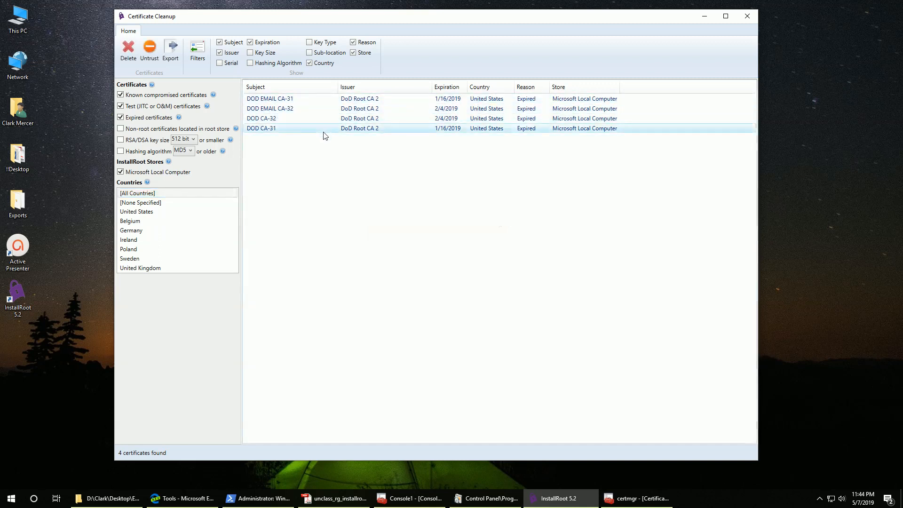
pyautogui.click(449, 88)
pyautogui.keyDown('ctrl'); pyautogui.click(451, 128); pyautogui.keyUp('ctrl')
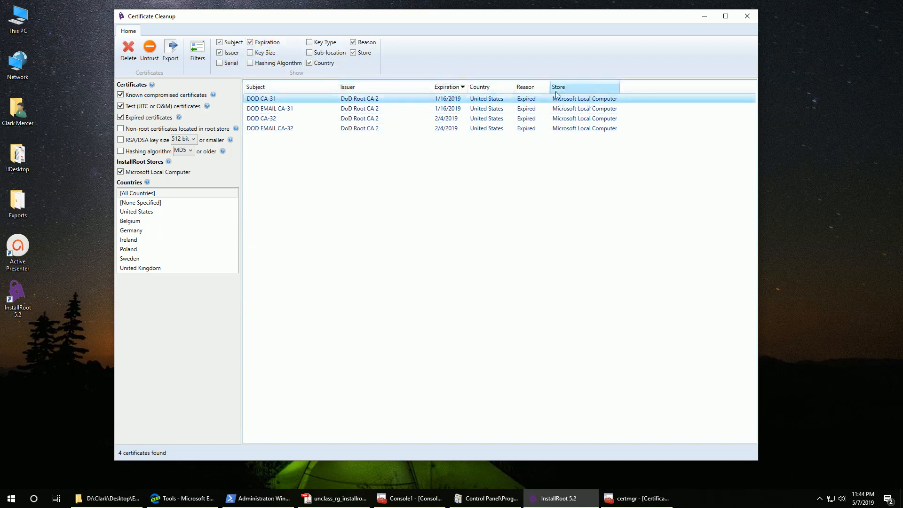
# - Add the Key Size, Hashing Algorithm and Key Type columns to the certificate list, and briefly show and hide the Serial column
pyautogui.click(250, 54)
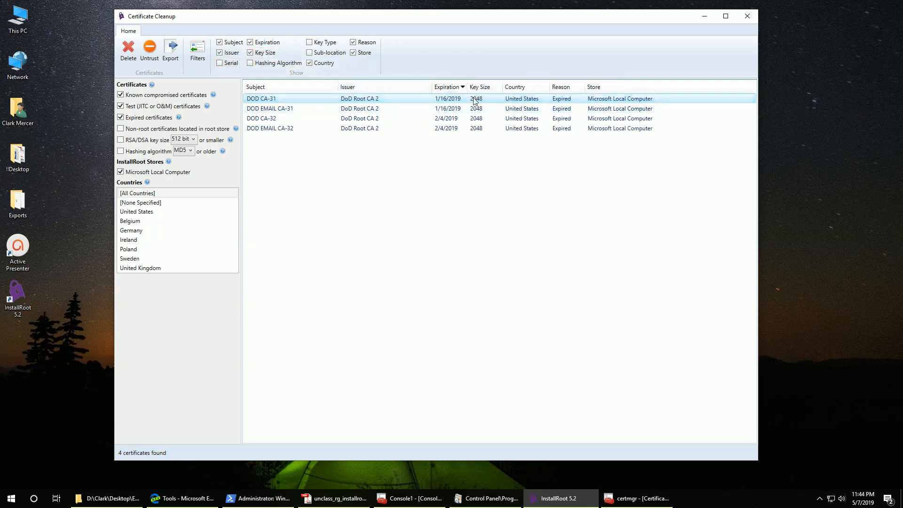
pyautogui.click(476, 129)
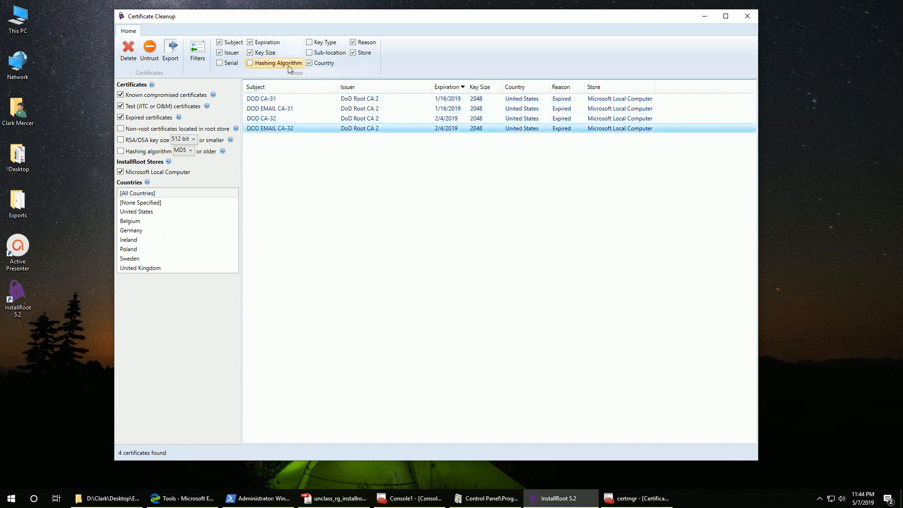
pyautogui.click(252, 64)
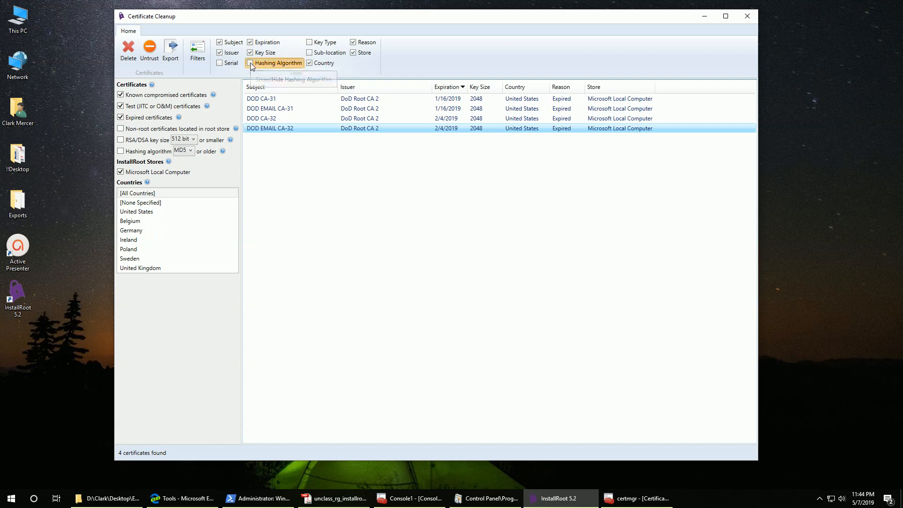
pyautogui.click(502, 99)
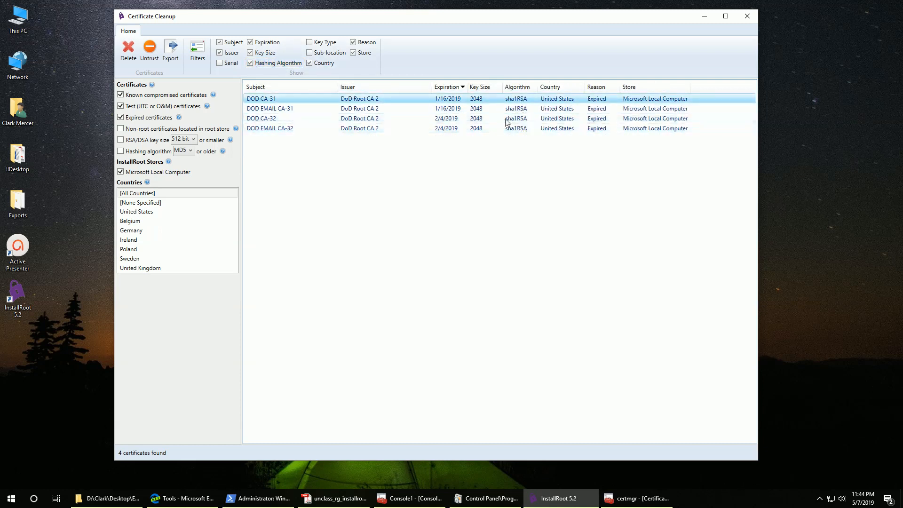
pyautogui.click(310, 43)
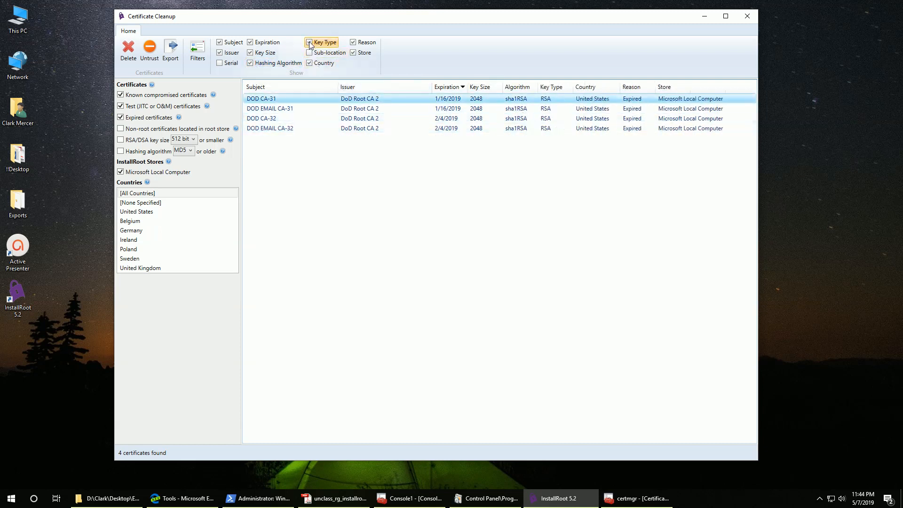
pyautogui.click(219, 63)
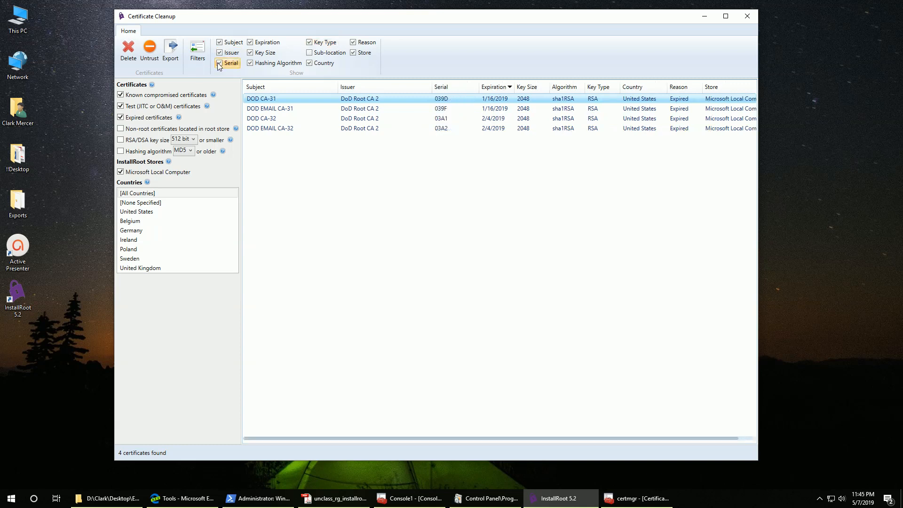
pyautogui.click(219, 64)
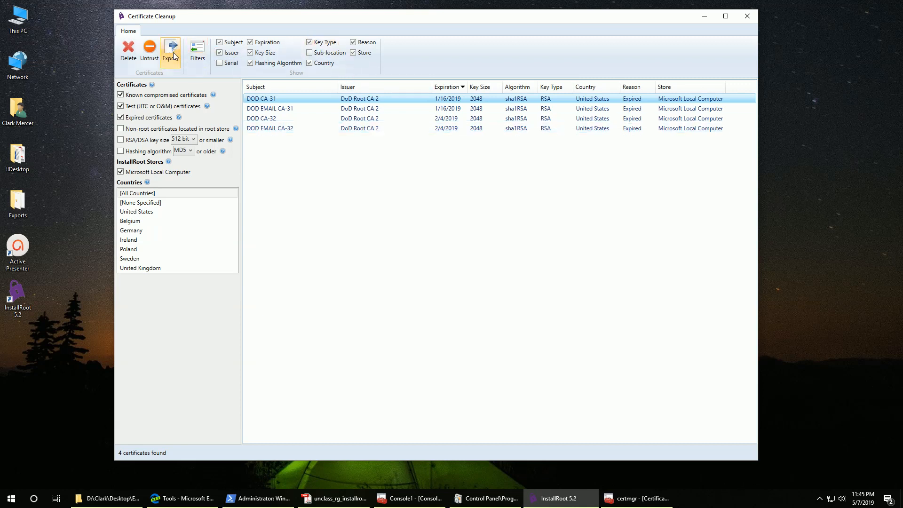
# - Delete all the listed expired certificates, first saving them to the Exports folder as "B4 Delete 2019-05-07 Certificates.p7b"
pyautogui.keyDown('shift'); pyautogui.click(290, 130); pyautogui.keyUp('shift')
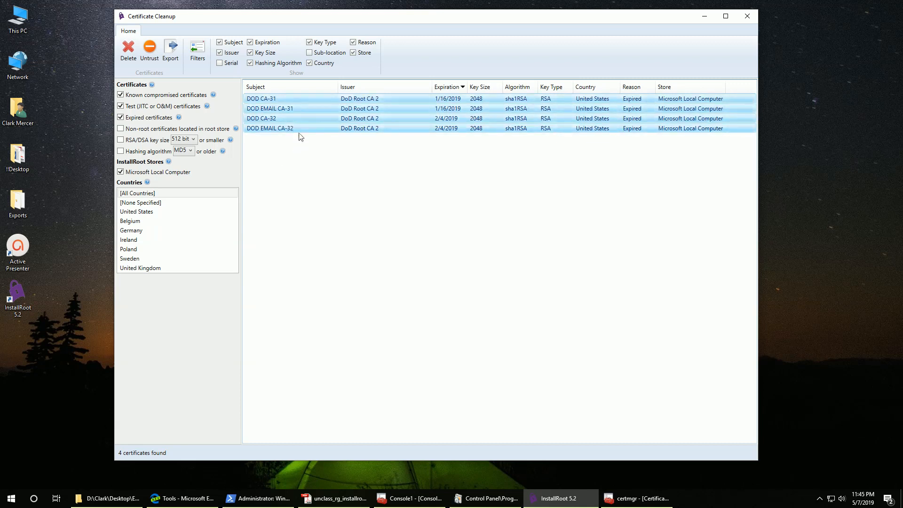
pyautogui.click(129, 58)
pyautogui.moveTo(427, 236); pyautogui.dragTo(395, 164)
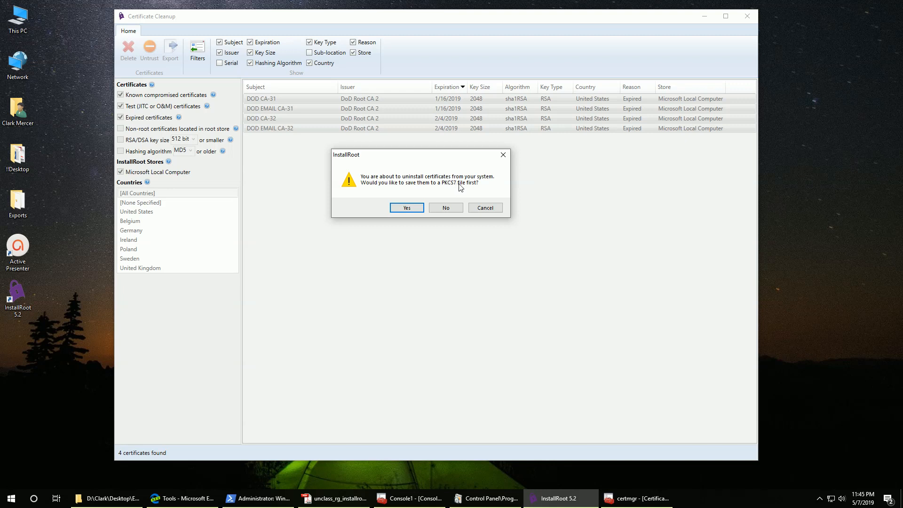
pyautogui.moveTo(403, 158); pyautogui.dragTo(399, 153)
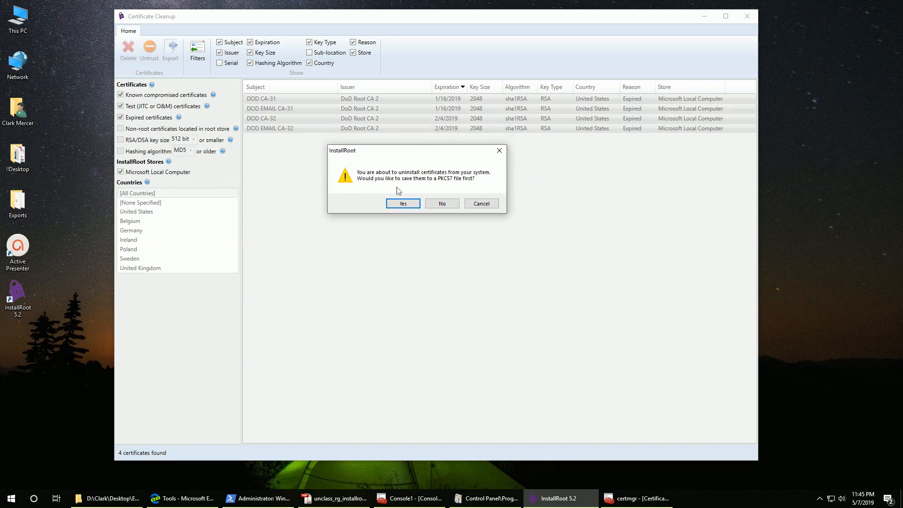
pyautogui.click(399, 203)
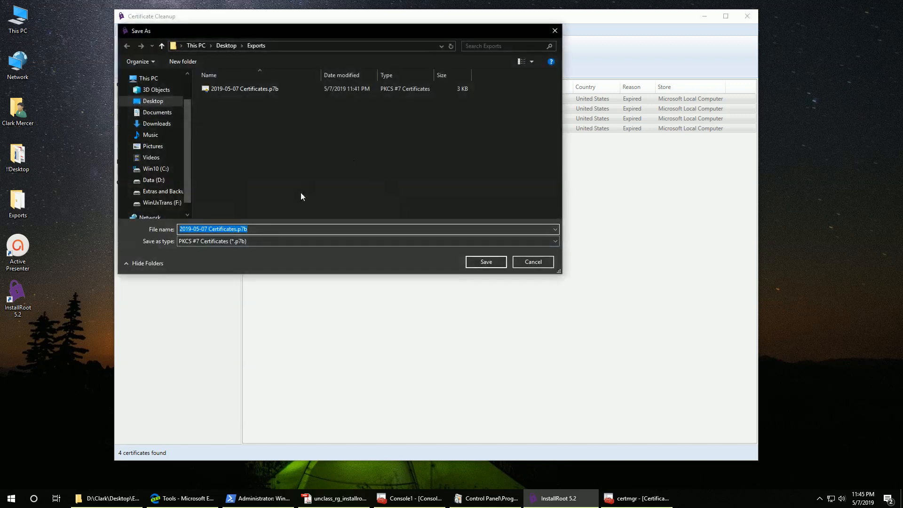
pyautogui.press('Home')
pyautogui.write('B4 Delete')
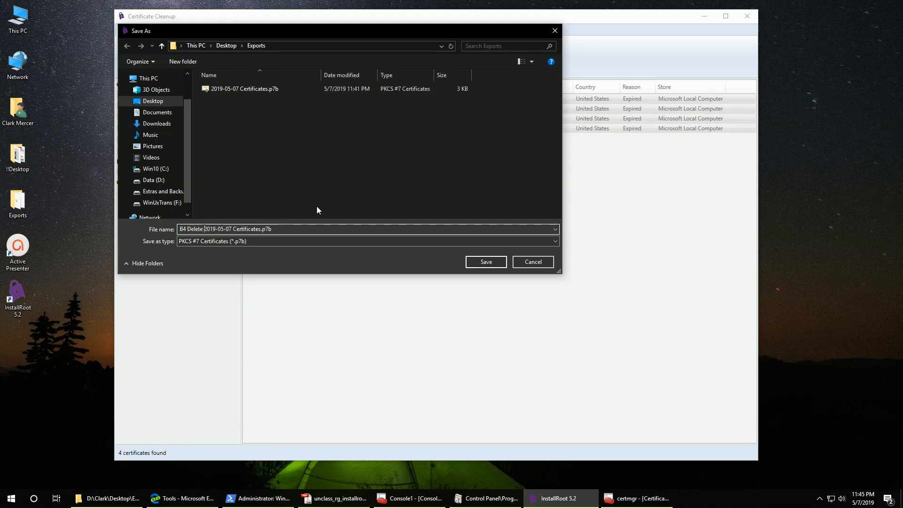
pyautogui.press('Return')
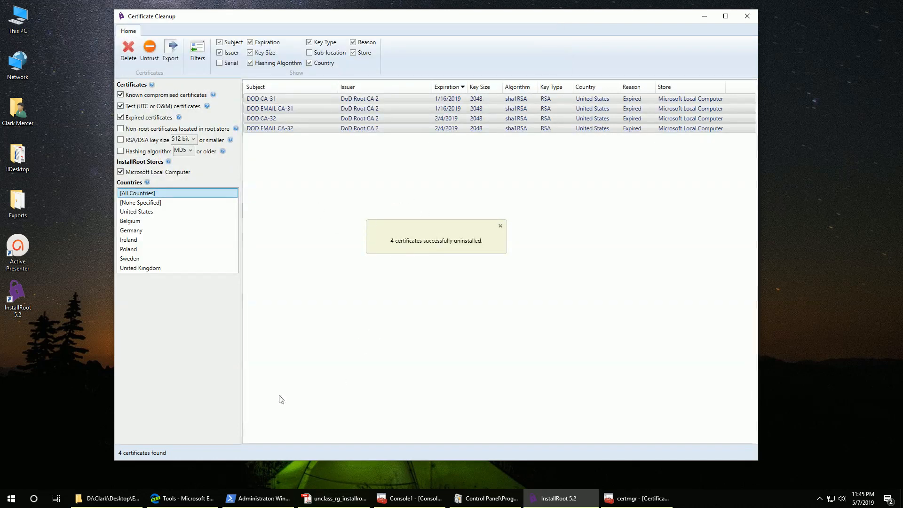
# - Open the B4 Delete .p7b file from the Exports folder and examine the certificates stored in it
pyautogui.click(108, 498)
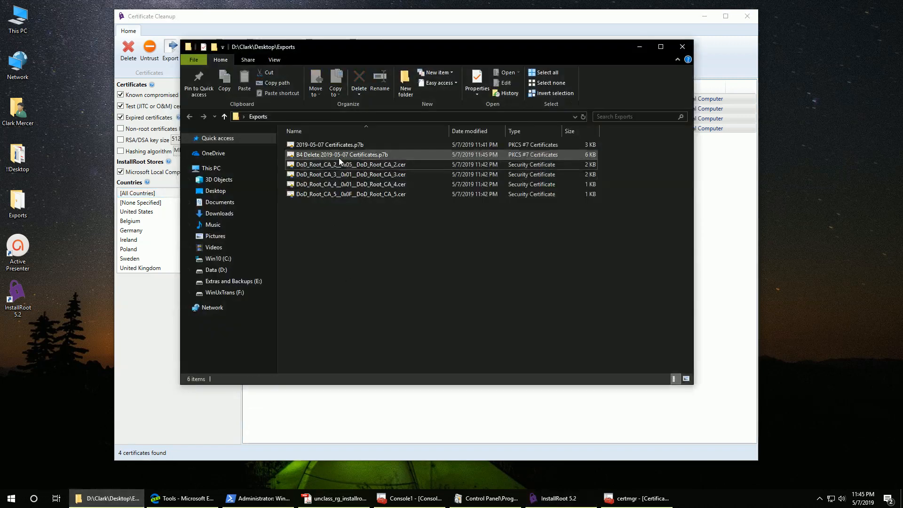
pyautogui.click(380, 154)
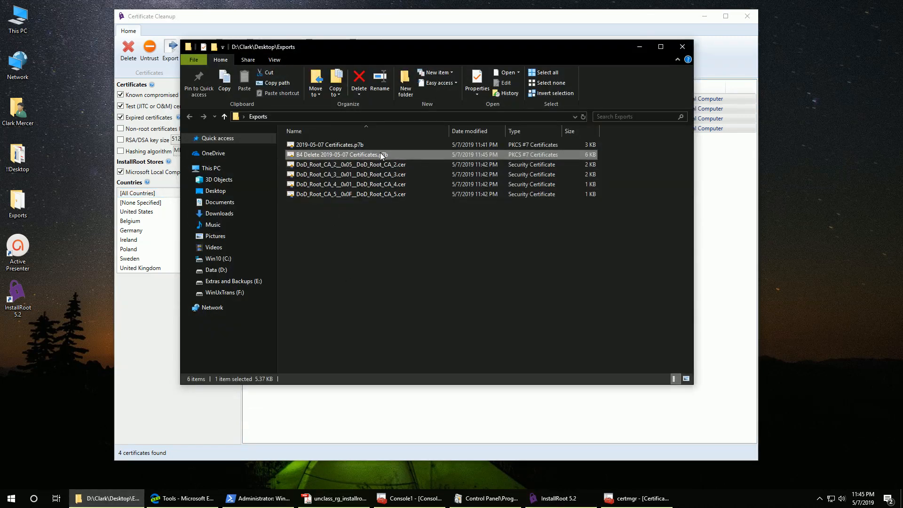
pyautogui.doubleClick(381, 155)
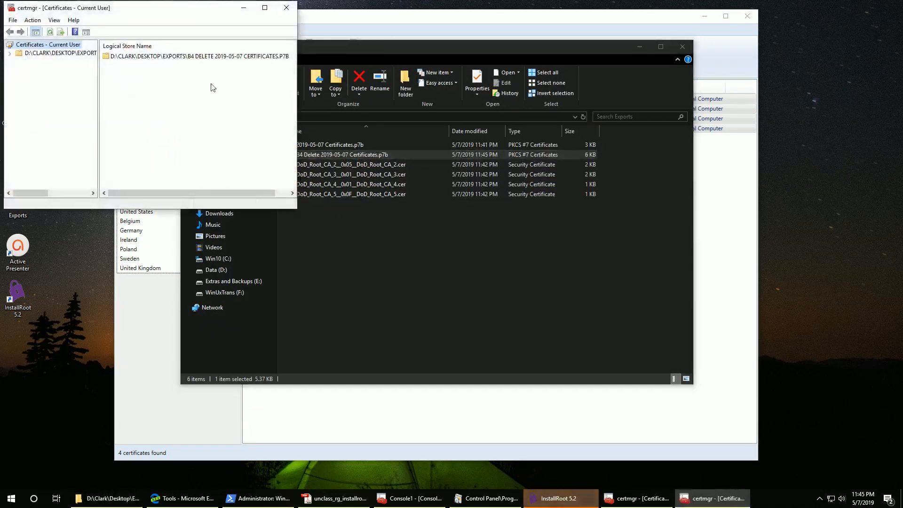
pyautogui.click(124, 91)
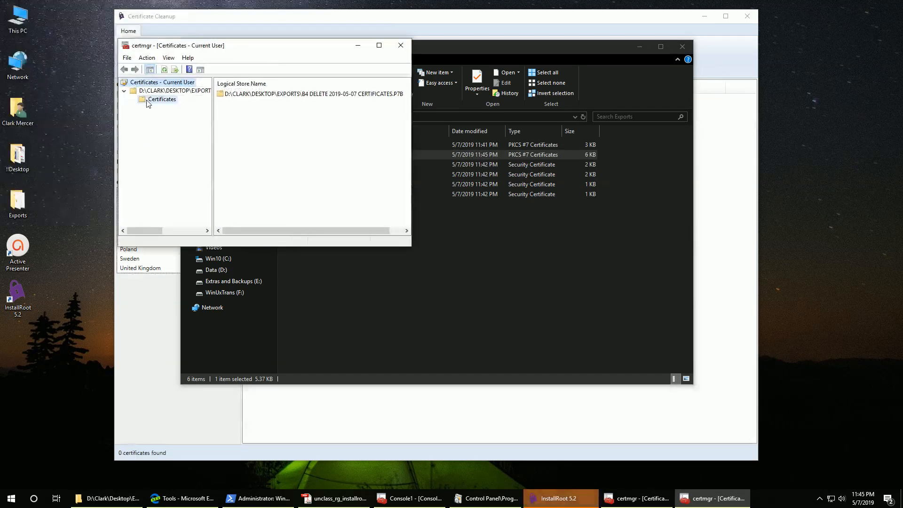
pyautogui.click(147, 100)
pyautogui.click(243, 94)
pyautogui.click(248, 122)
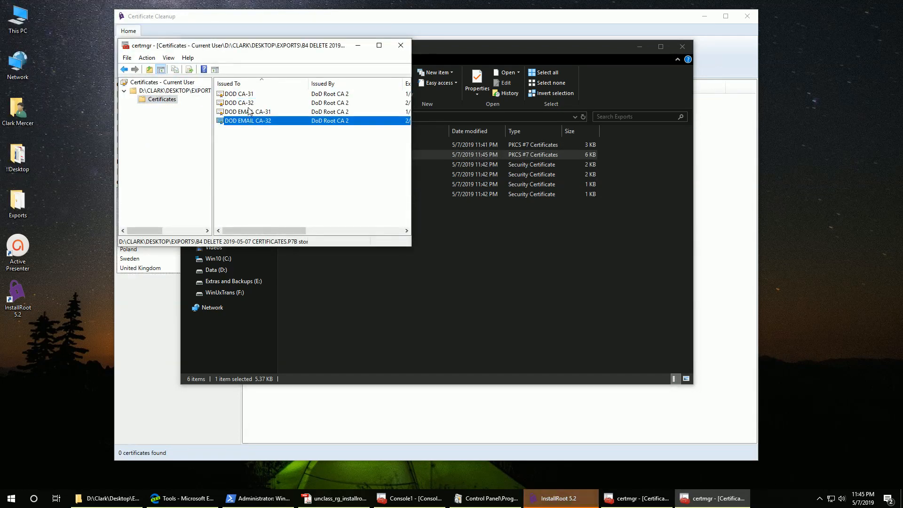
# - Check the commands available for the backed-up DOD CA-31 certificate, and minimize the certificate manager and the Exports folder
pyautogui.click(246, 96)
pyautogui.rightClick(245, 94)
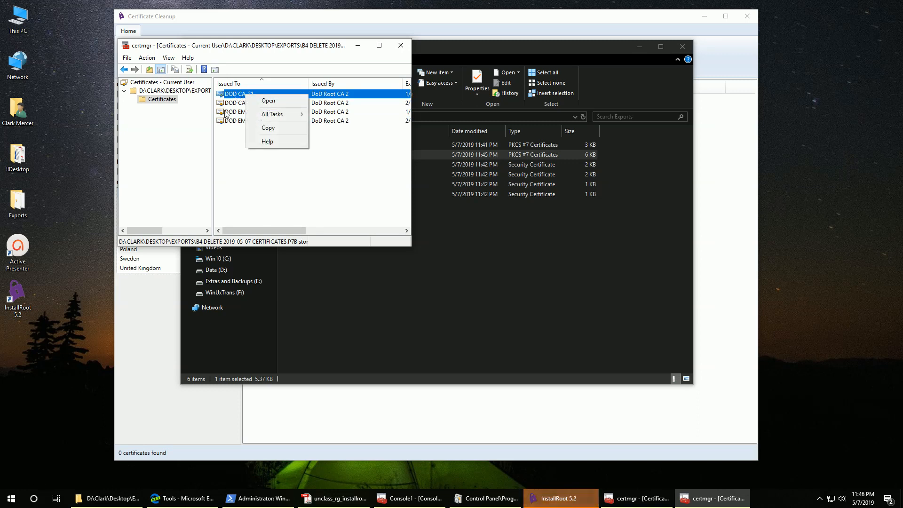
pyautogui.click(238, 96)
pyautogui.rightClick(239, 96)
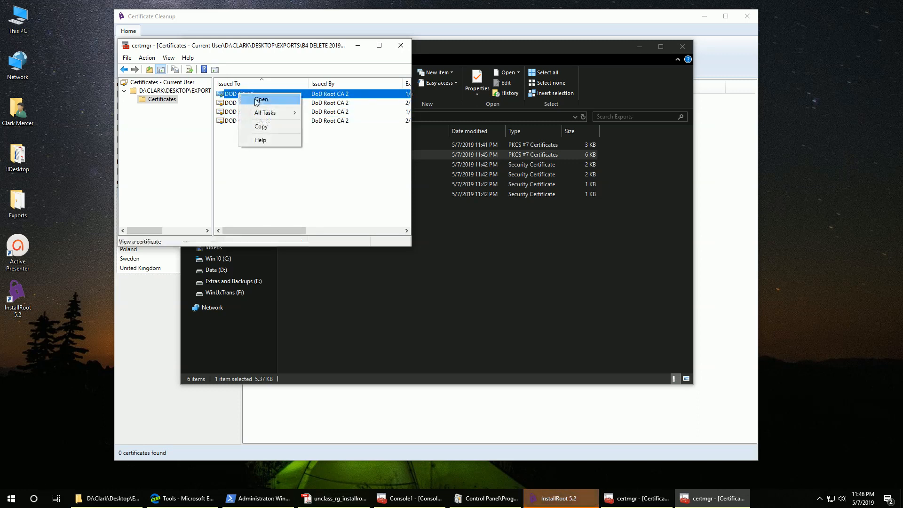
pyautogui.moveTo(273, 113)
pyautogui.click(223, 103)
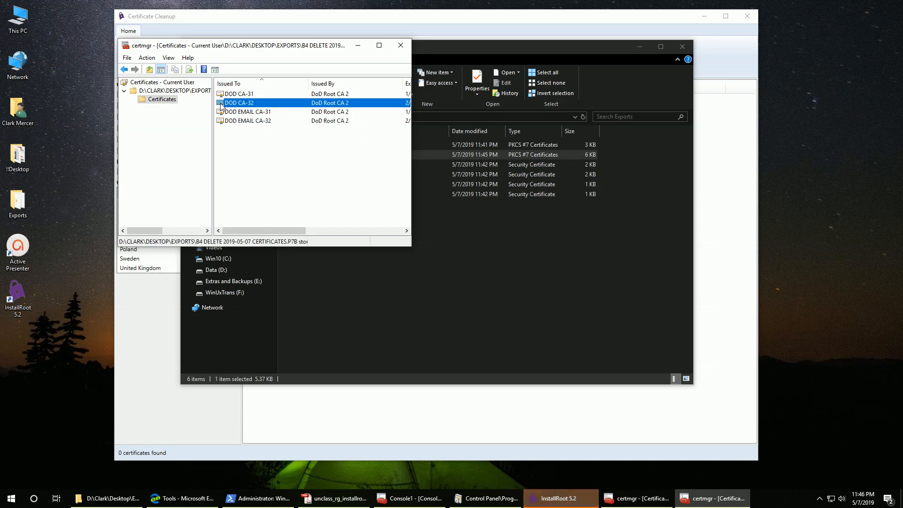
pyautogui.click(357, 46)
pyautogui.click(349, 221)
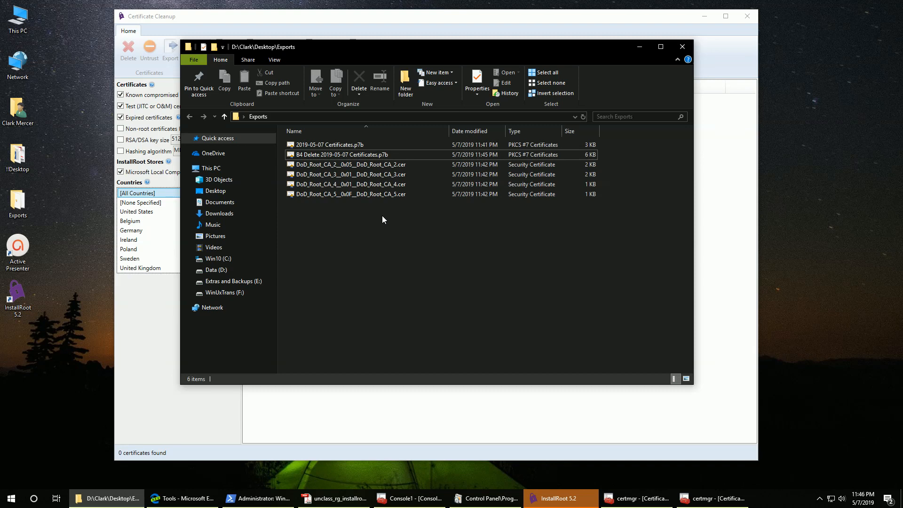
pyautogui.click(639, 47)
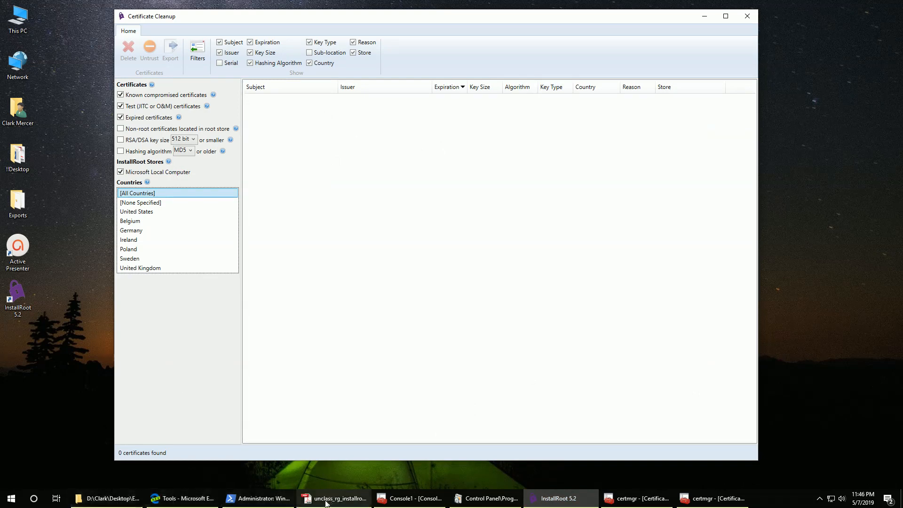
# - Switch to the Console1 window, refresh the local computer's Trusted Root certificates and view the Intermediate Certification Authorities certificates
pyautogui.click(404, 500)
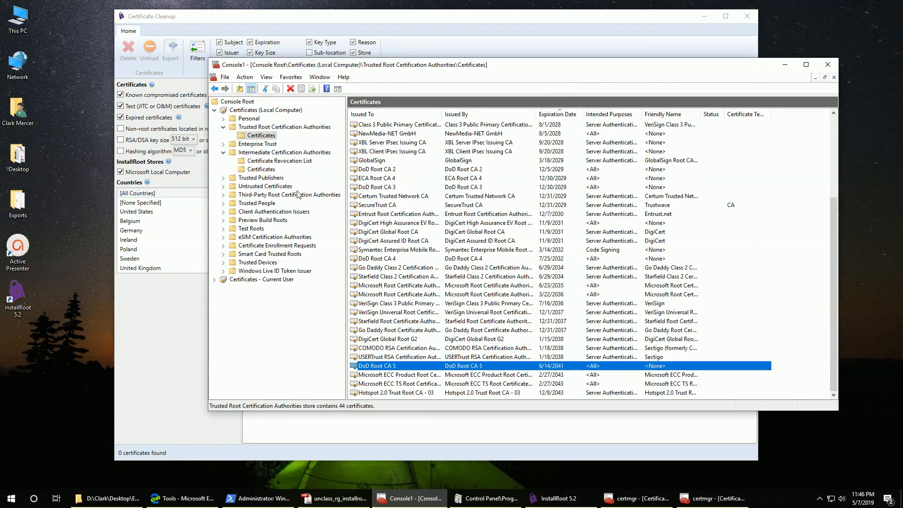
pyautogui.click(253, 136)
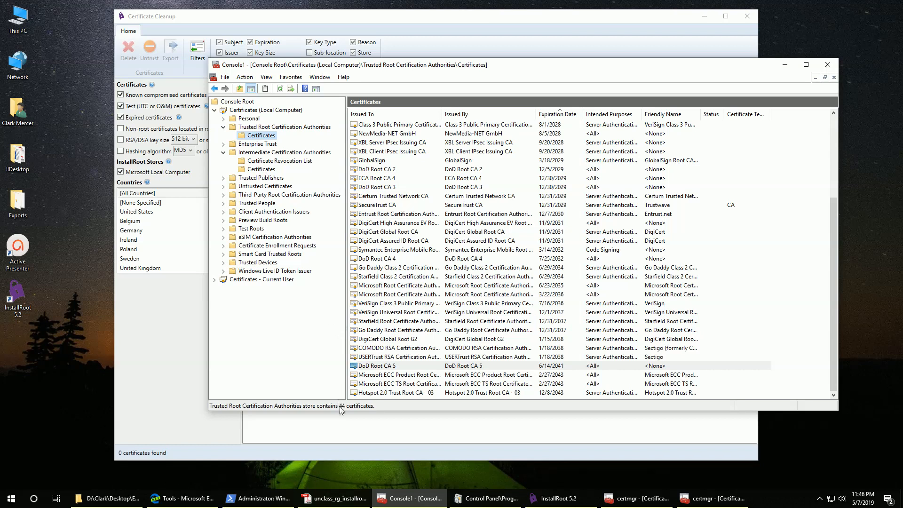
pyautogui.click(280, 90)
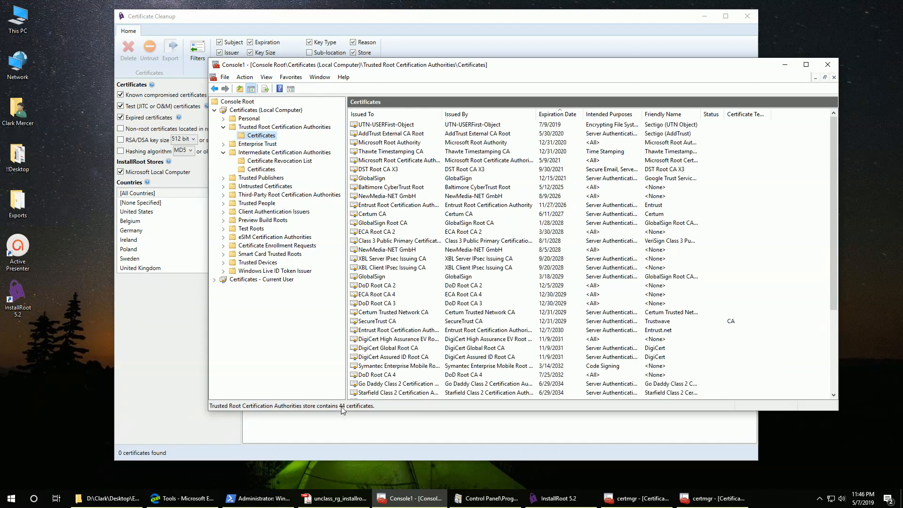
pyautogui.click(261, 169)
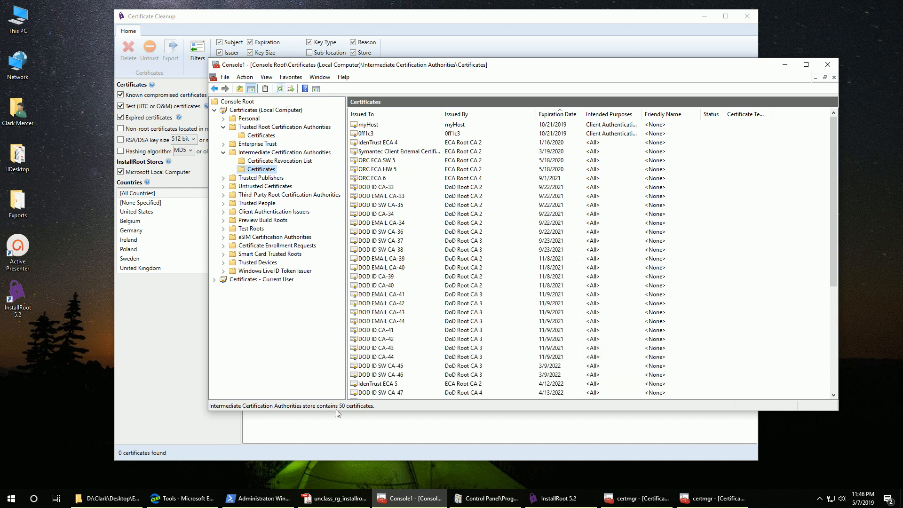
# - Sort the intermediate certificates by expiration date in both directions to check for expired ones, and minimize the console
pyautogui.click(381, 224)
pyautogui.moveTo(479, 65); pyautogui.dragTo(442, 45)
pyautogui.click(517, 94)
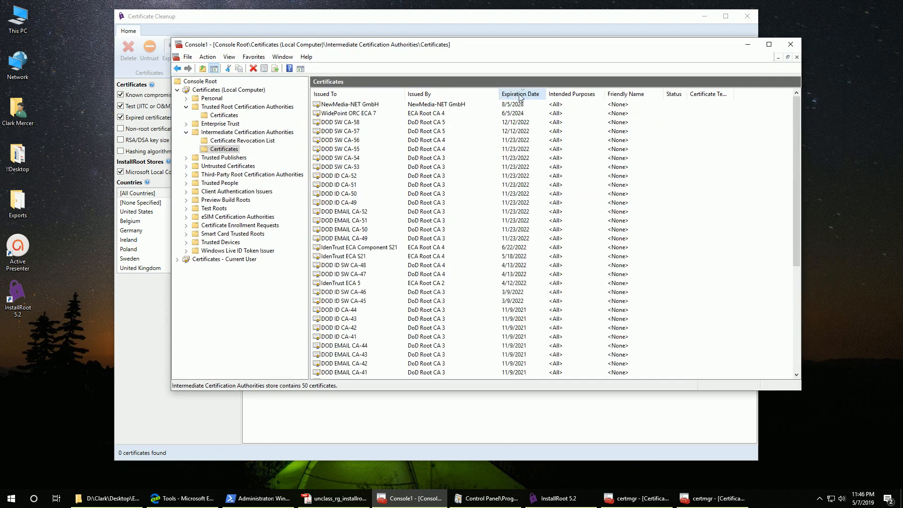
pyautogui.click(522, 94)
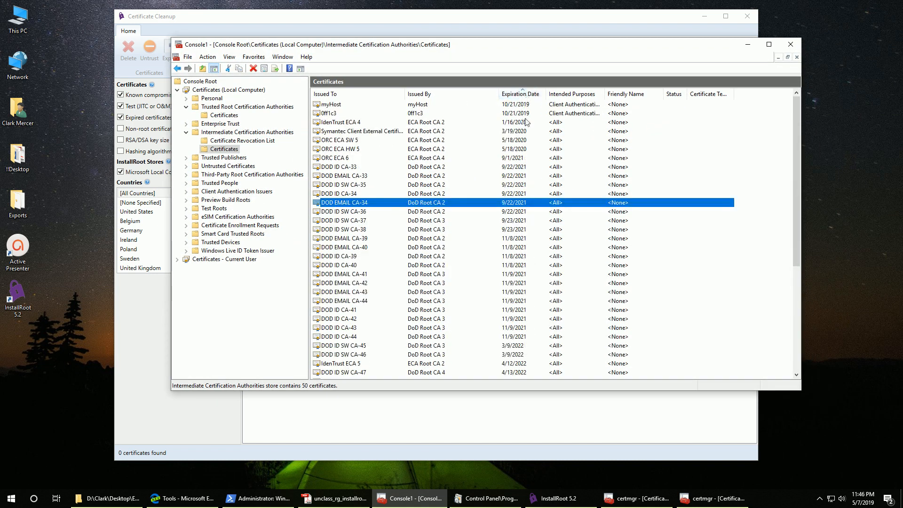
pyautogui.click(523, 94)
pyautogui.click(522, 94)
pyautogui.click(748, 47)
# - Close Certificate Cleanup and move the InstallRoot window toward the middle of the desktop
pyautogui.moveTo(414, 15); pyautogui.dragTo(479, 23)
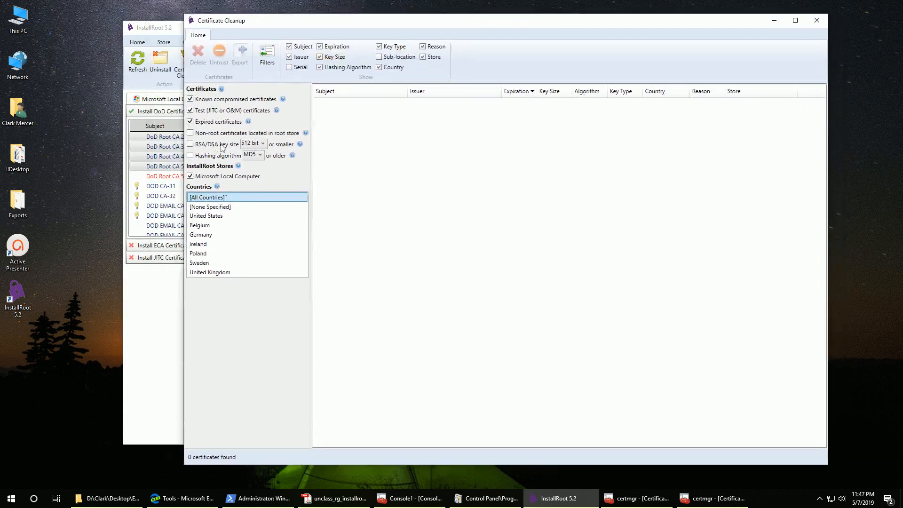
pyautogui.click(817, 19)
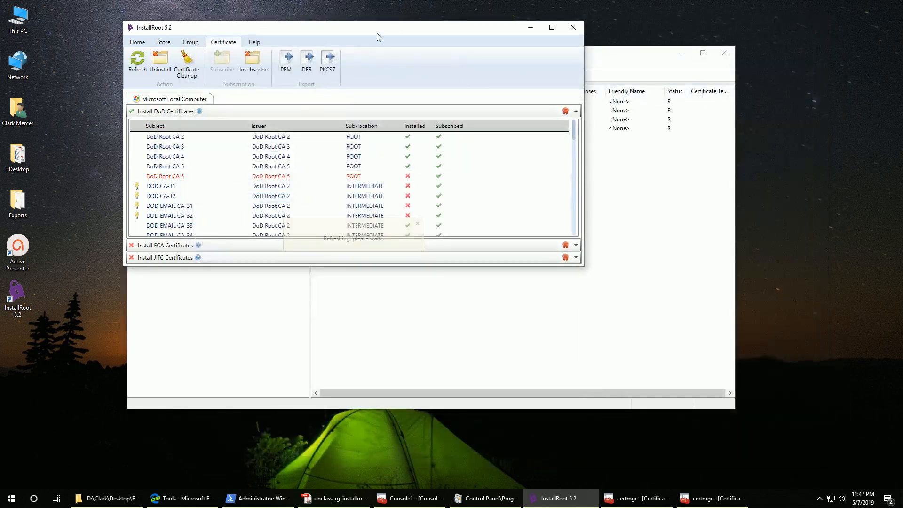
pyautogui.moveTo(405, 29); pyautogui.dragTo(467, 40)
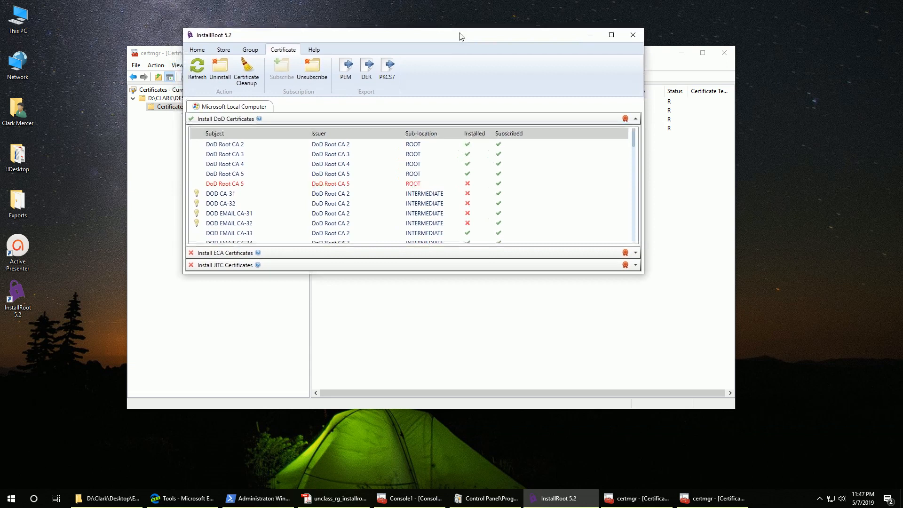